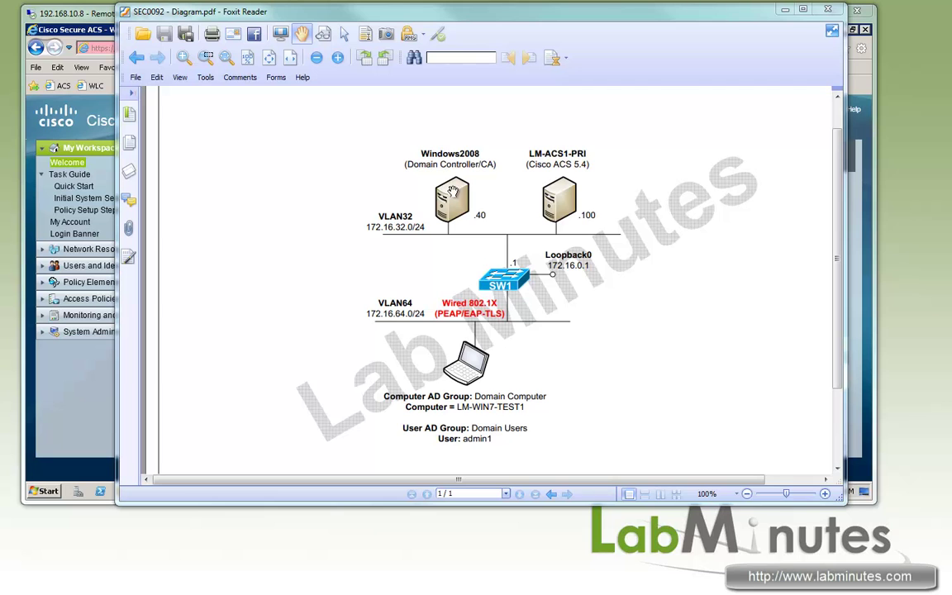
- Switch from the lab diagram to the Remote Desktop window with the Cisco Secure ACS welcome page
left_click(98, 15)
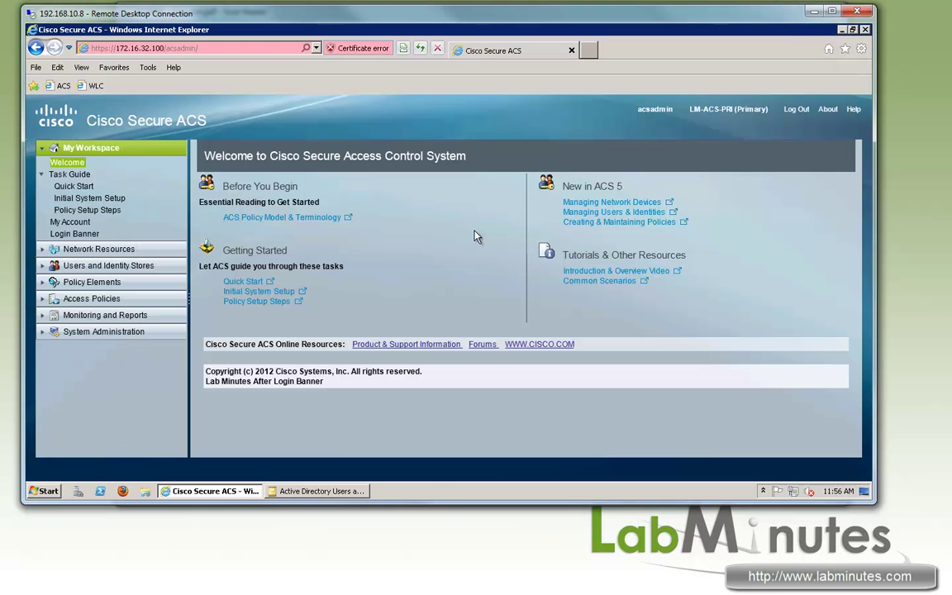
left_click(327, 491)
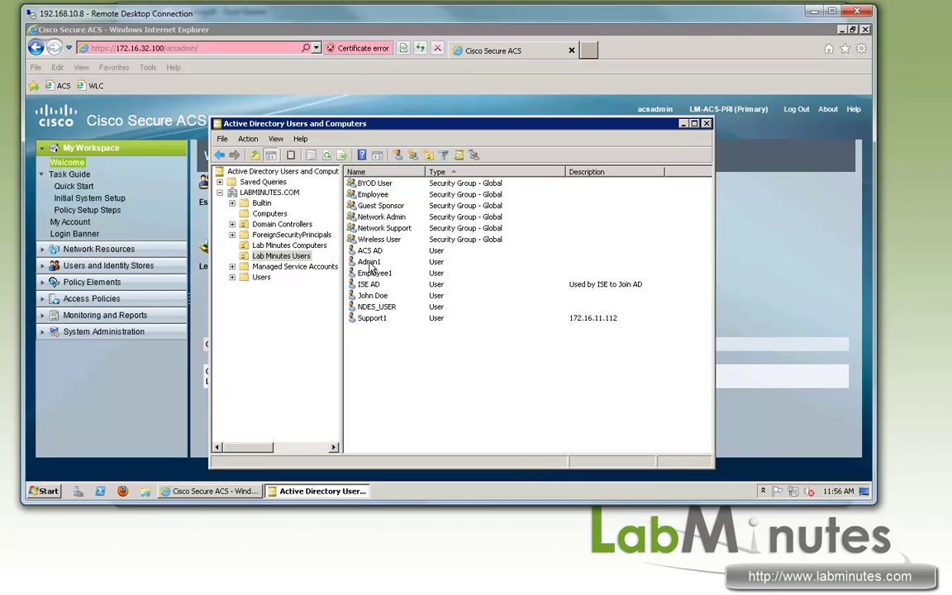
left_click(370, 262)
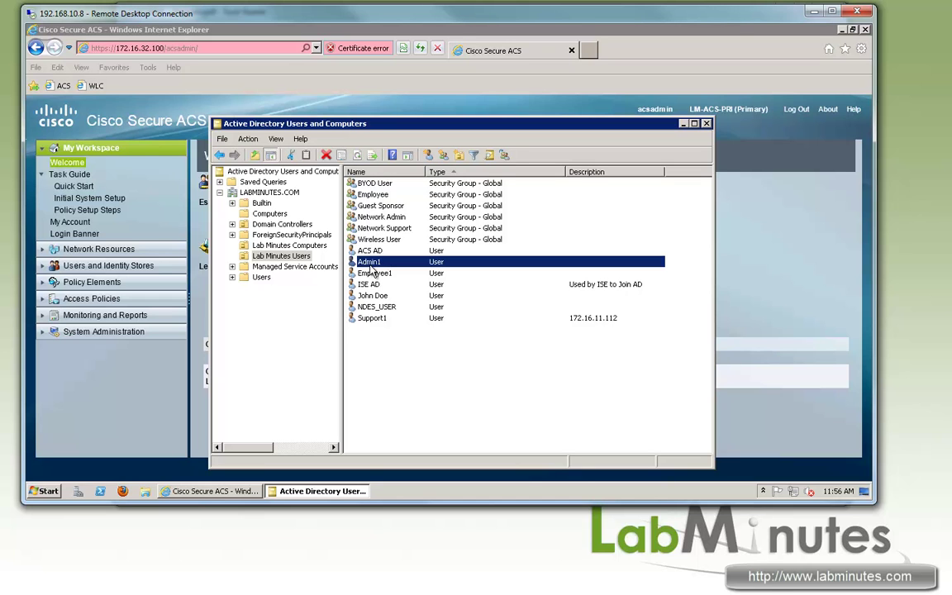
left_click(260, 213)
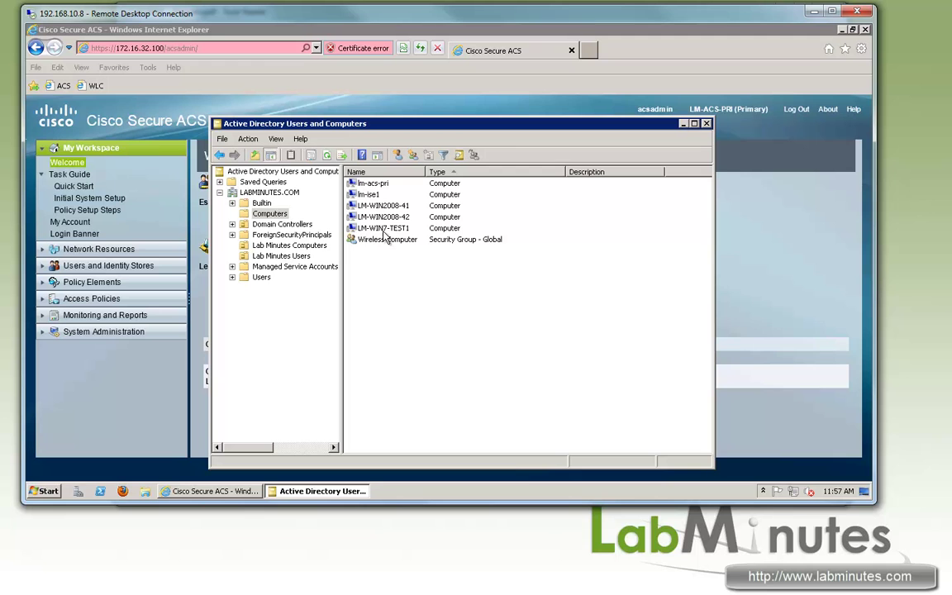
left_click(386, 229)
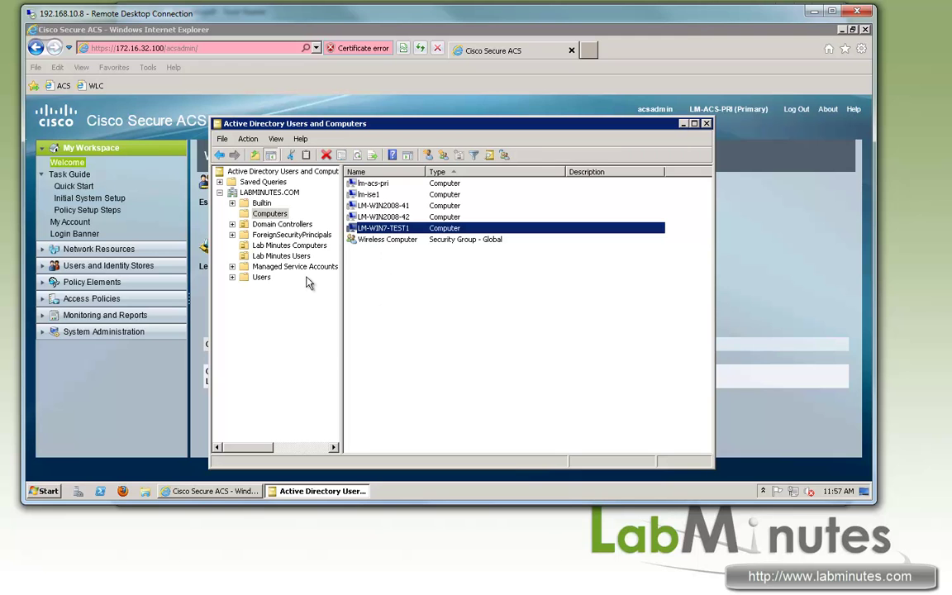
key("alt+Tab")
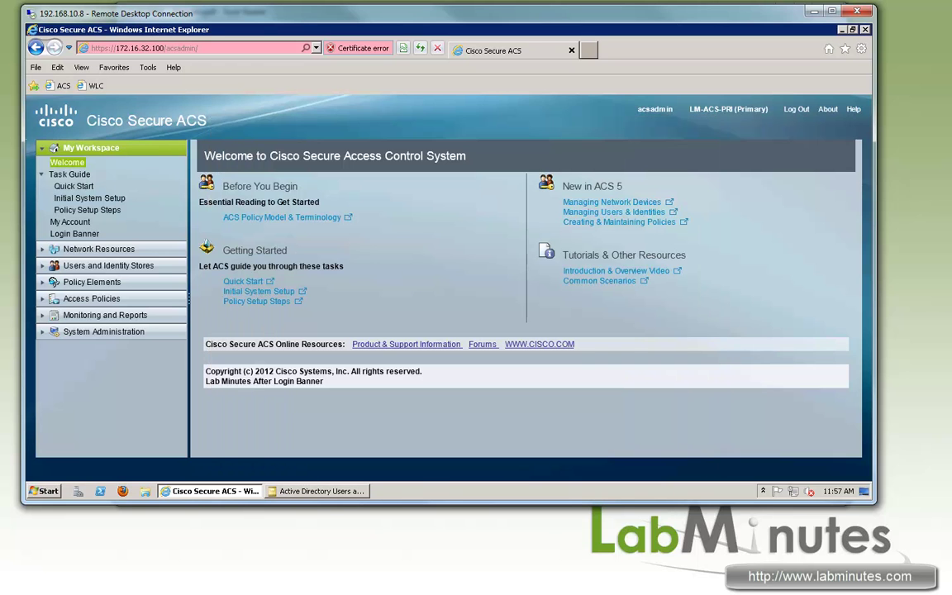
- Show SW1's interface f1/0/19 running config with 'sh run int f1/0/19', then return to ACS
key("alt+Tab")
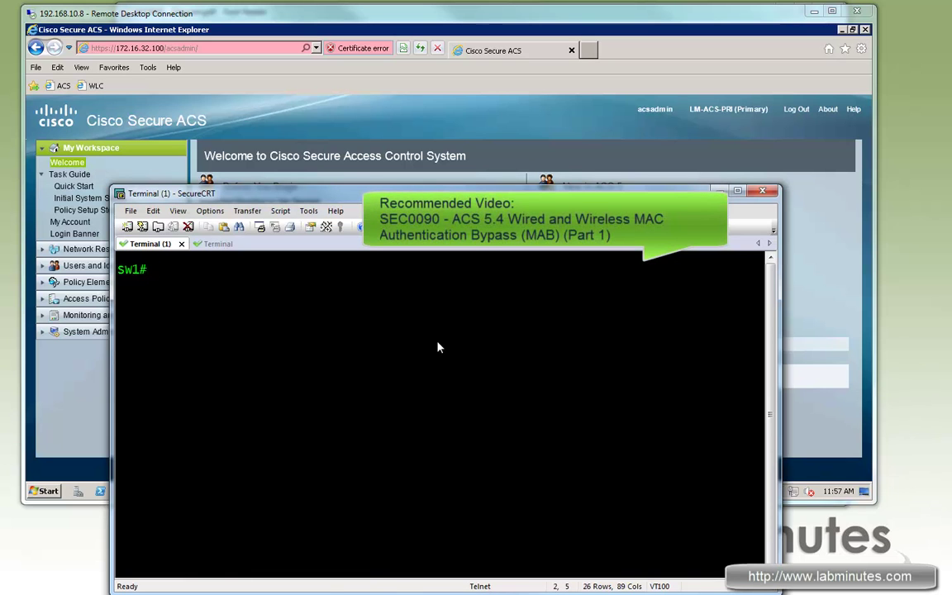
key("Return")
key("Return")
type("sh run int")
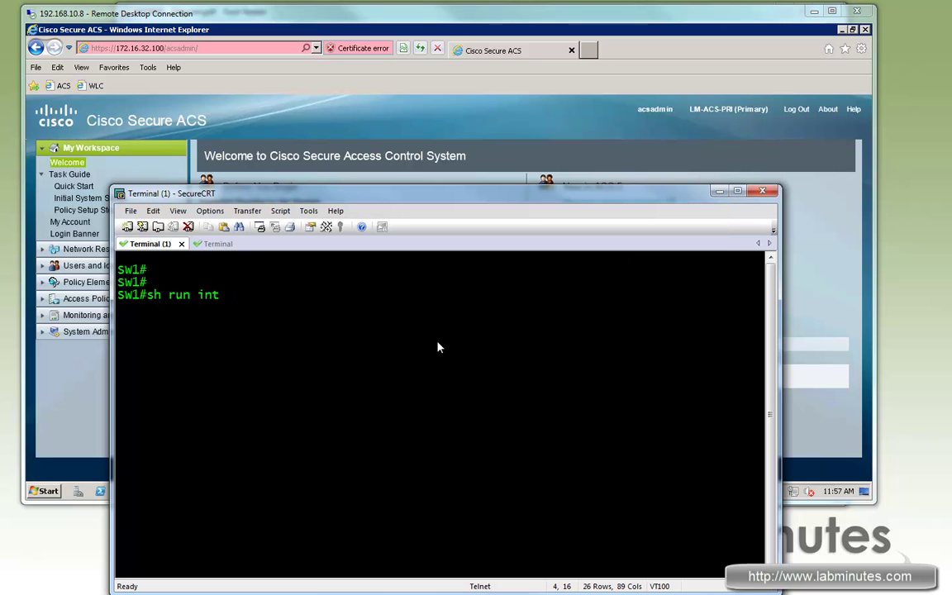
type("f1/0/19")
key("Return")
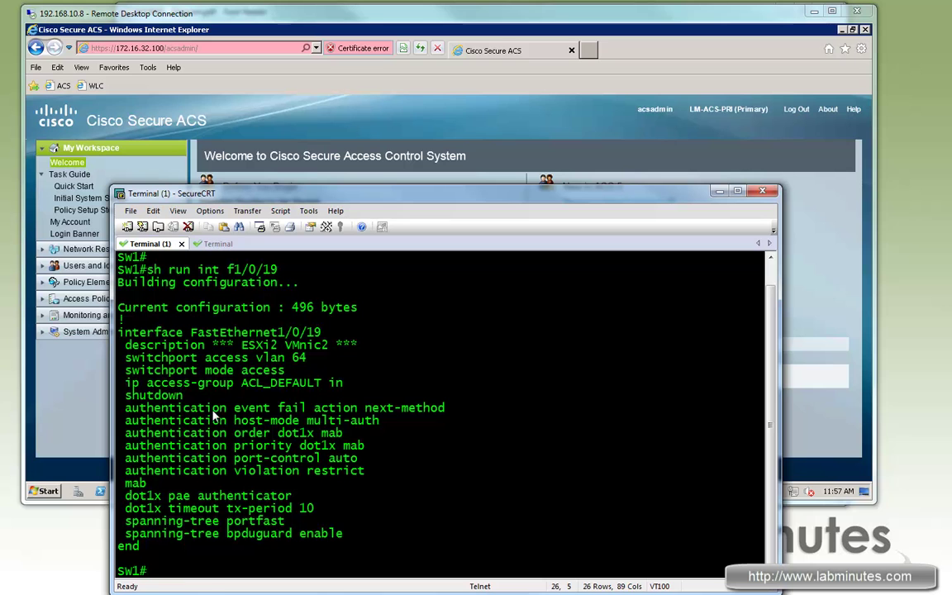
left_click_drag(154, 396, 202, 451)
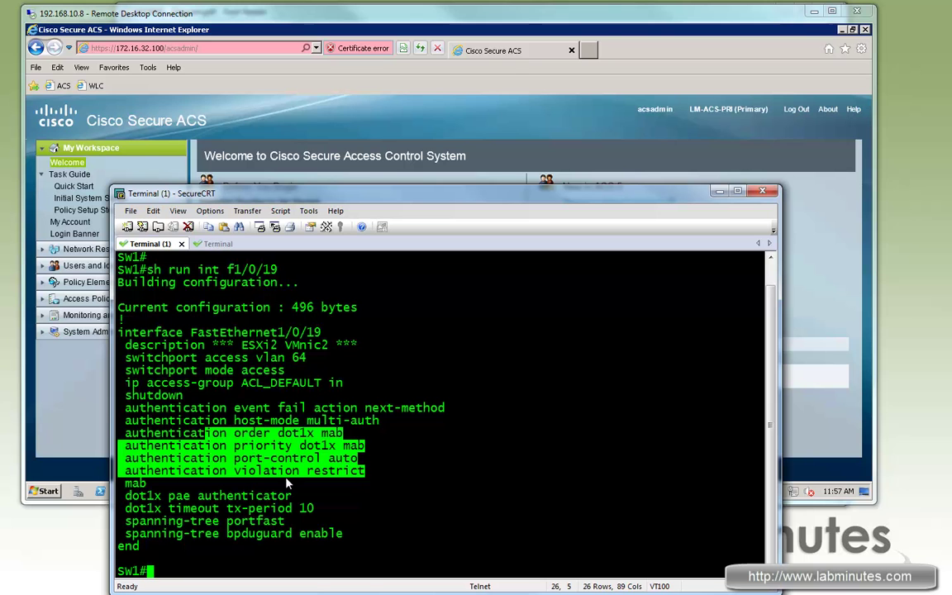
left_click(256, 428)
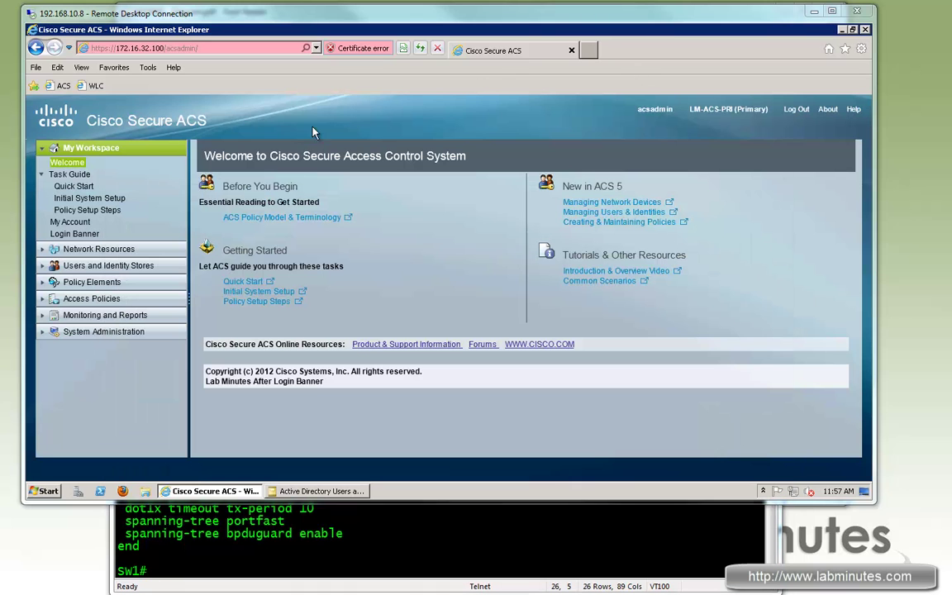
left_click(575, 70)
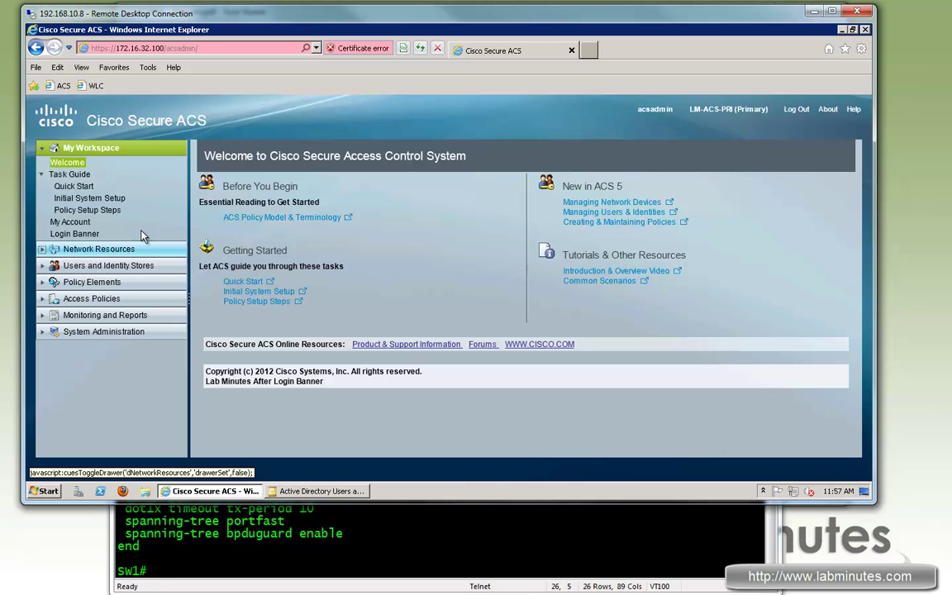
- Open SW1 in Network Devices and AAA Clients, reveal its RADIUS shared secret, and submit
left_click(87, 249)
left_click(109, 214)
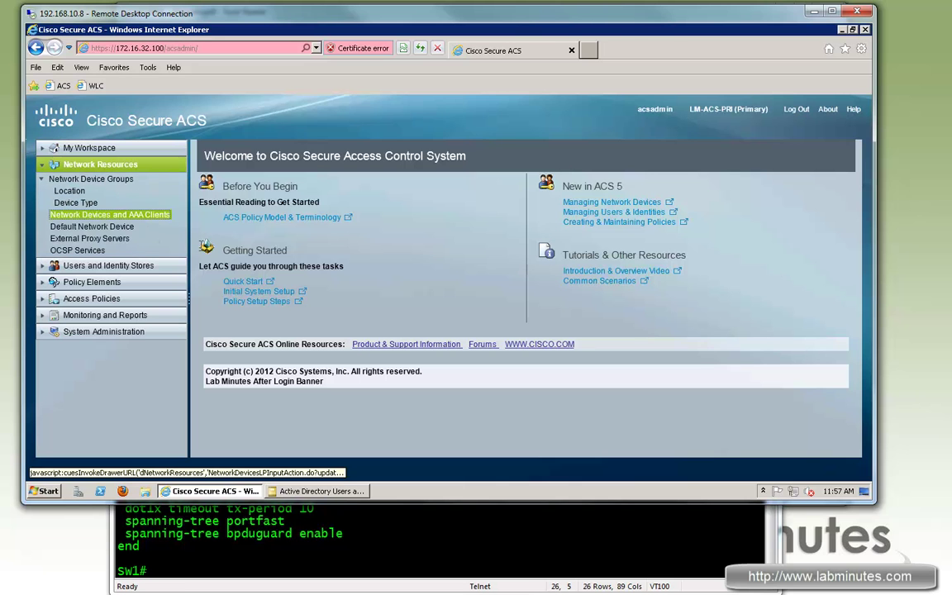
left_click(237, 257)
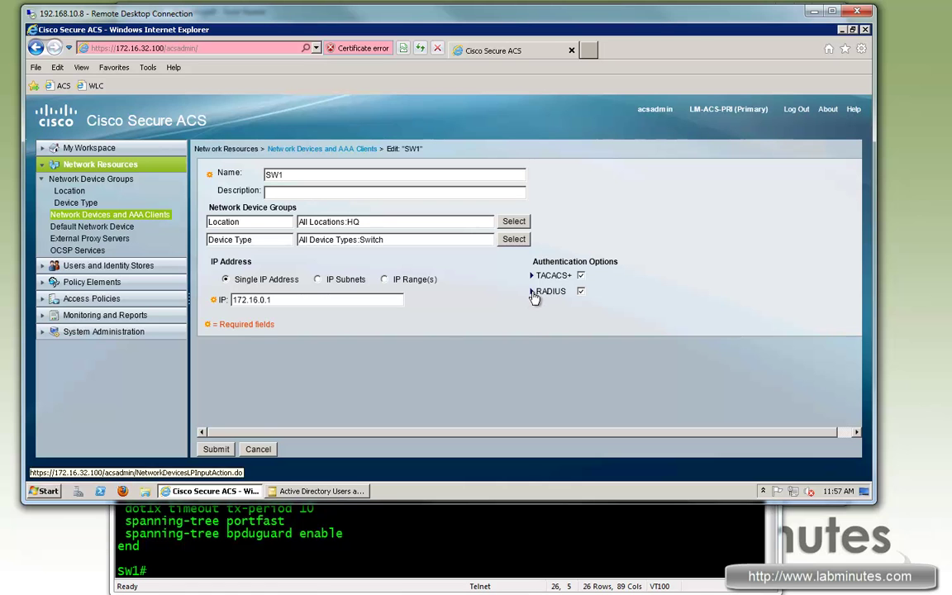
left_click(534, 292)
left_click(710, 309)
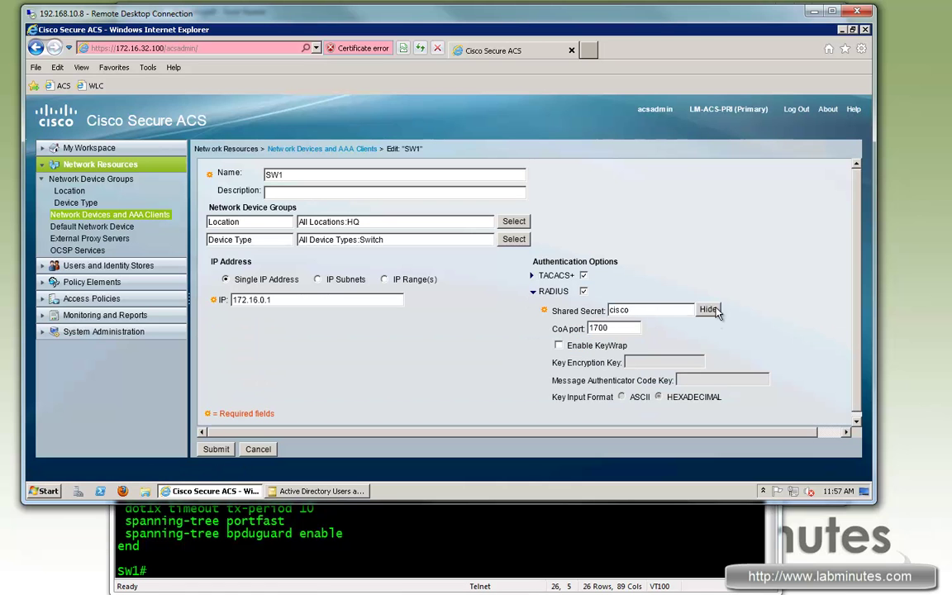
left_click(216, 449)
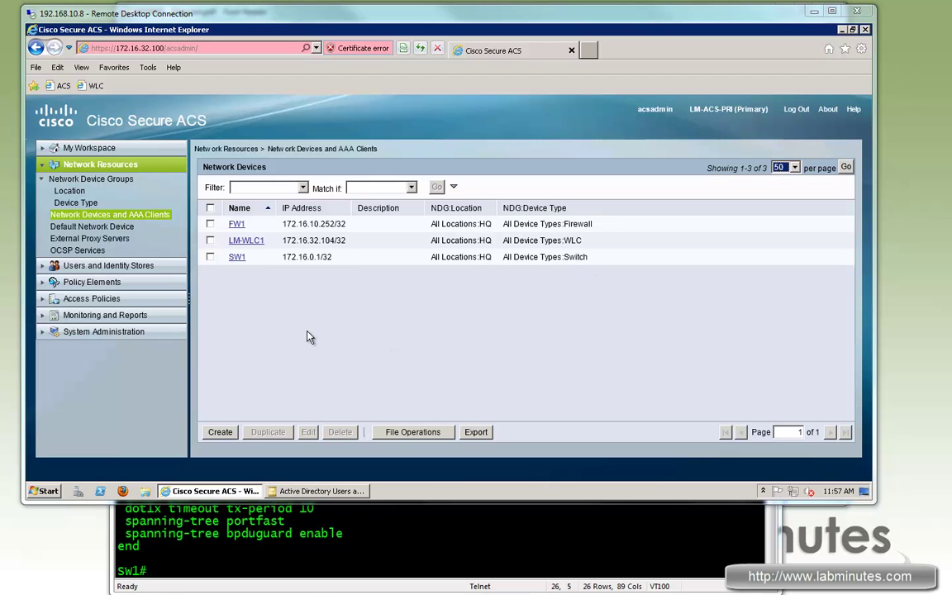
- Open the disconnected Active Directory store and enter domain labminutes.com in the join/test dialog
left_click(41, 266)
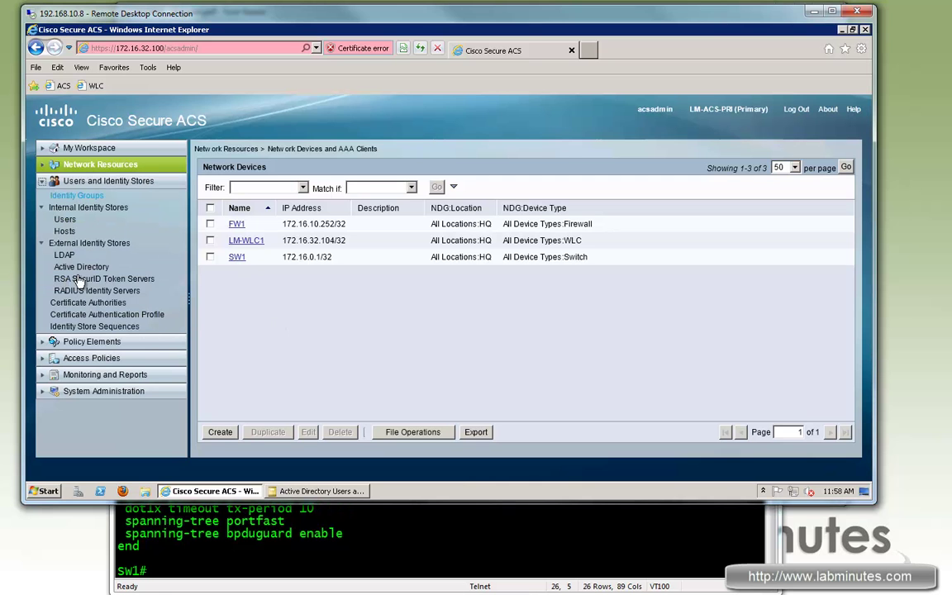
left_click(87, 268)
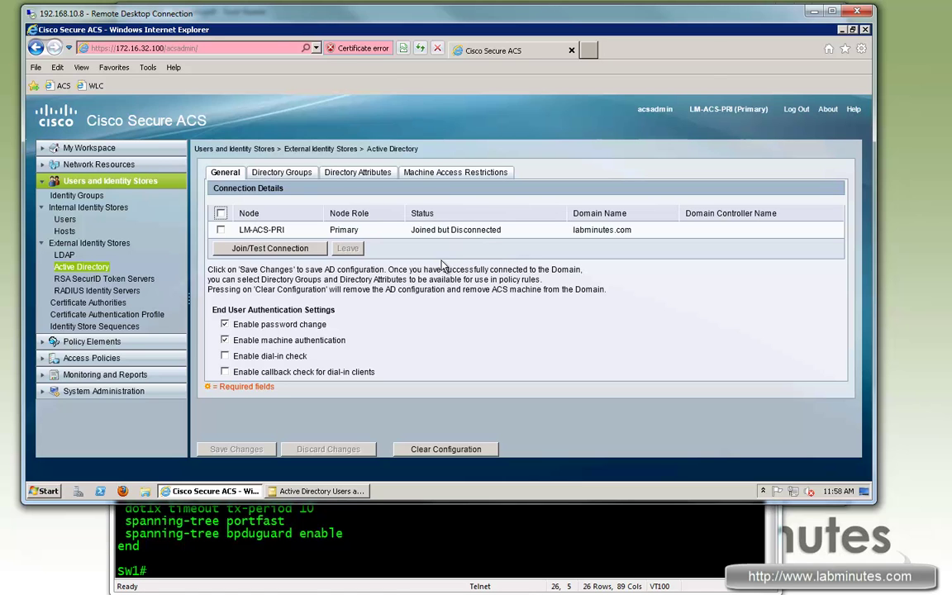
left_click_drag(438, 229, 501, 231)
left_click(269, 248)
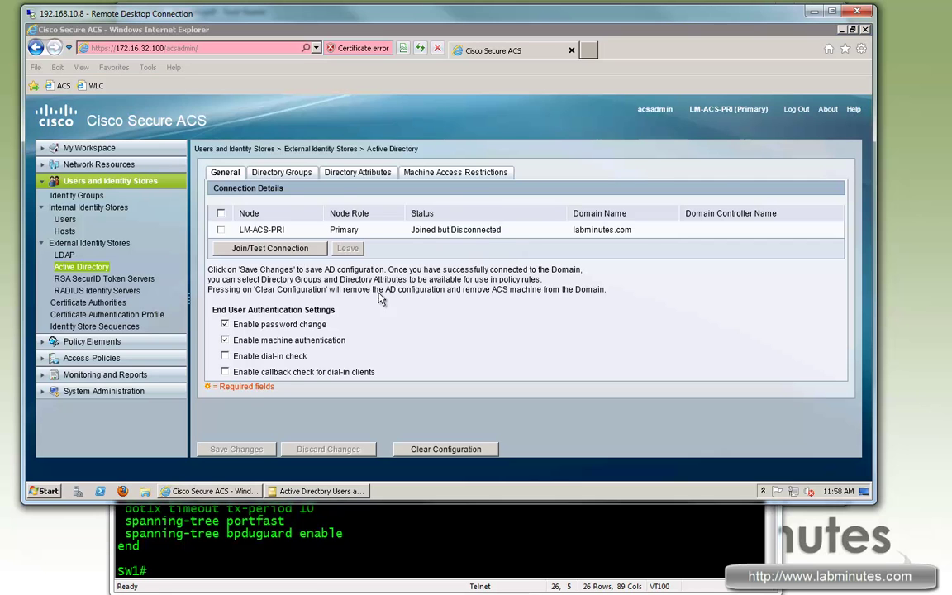
type("labminut")
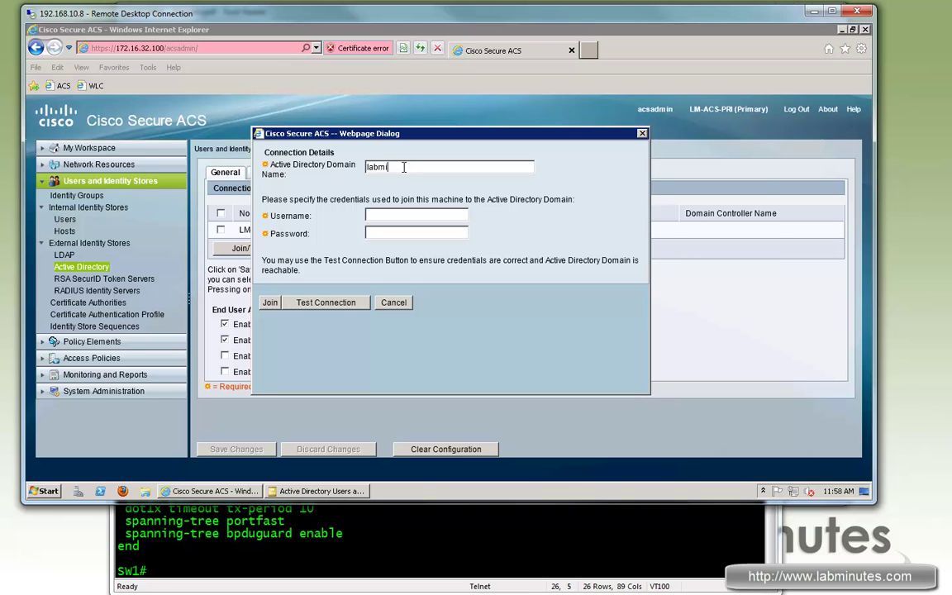
key("BackSpace")
key("BackSpace")
key("BackSpace")
type("nutes.com")
- Enter the AD account username and password, test the connection, and join labminutes.com
left_click(420, 212)
type("acs_ad")
double_click(421, 212)
left_click(410, 232)
left_click(330, 303)
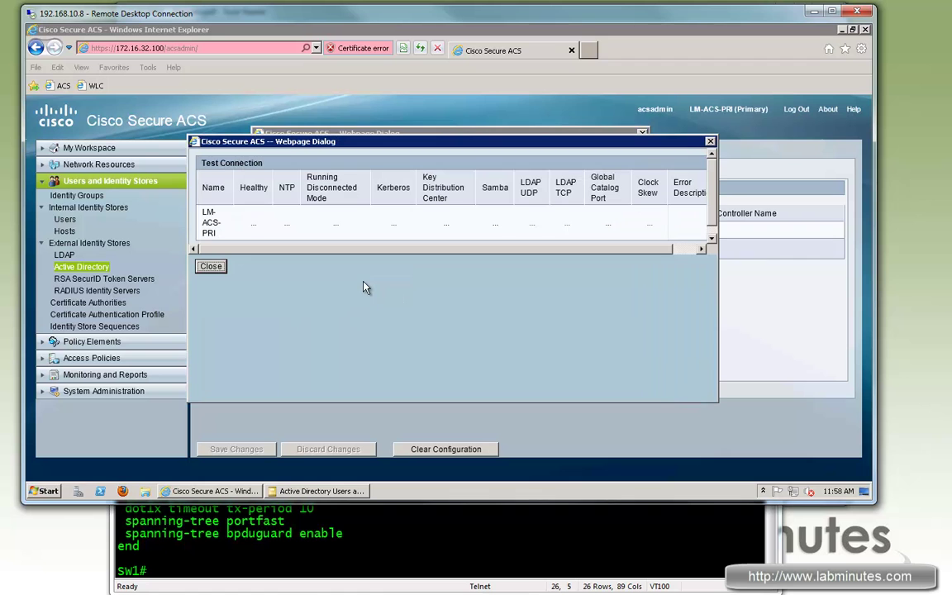
left_click(211, 267)
left_click(270, 300)
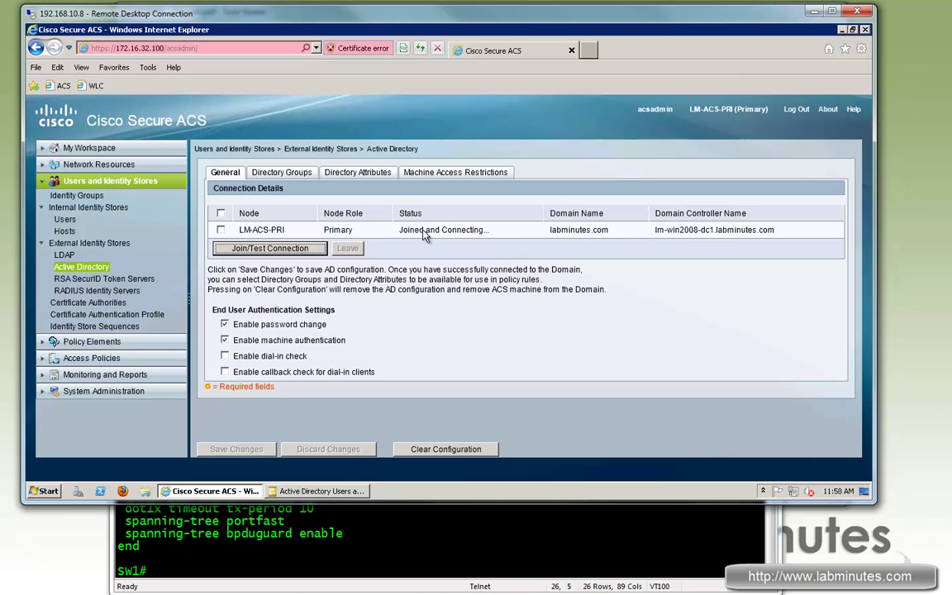
left_click(442, 175)
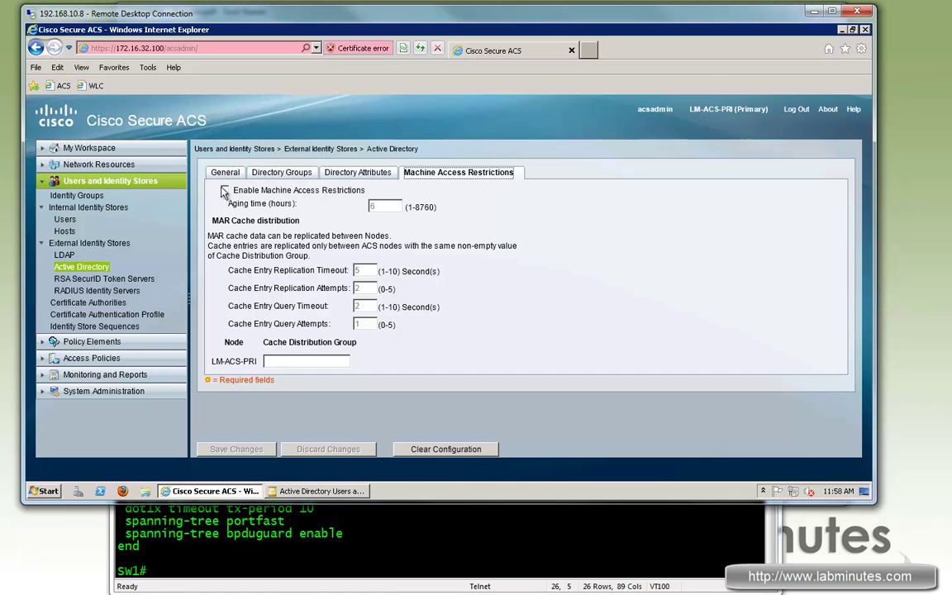
- Set LM-ACS-PRI's cache distribution group to LM-MAR-GROUP and save the changes
left_click(245, 191)
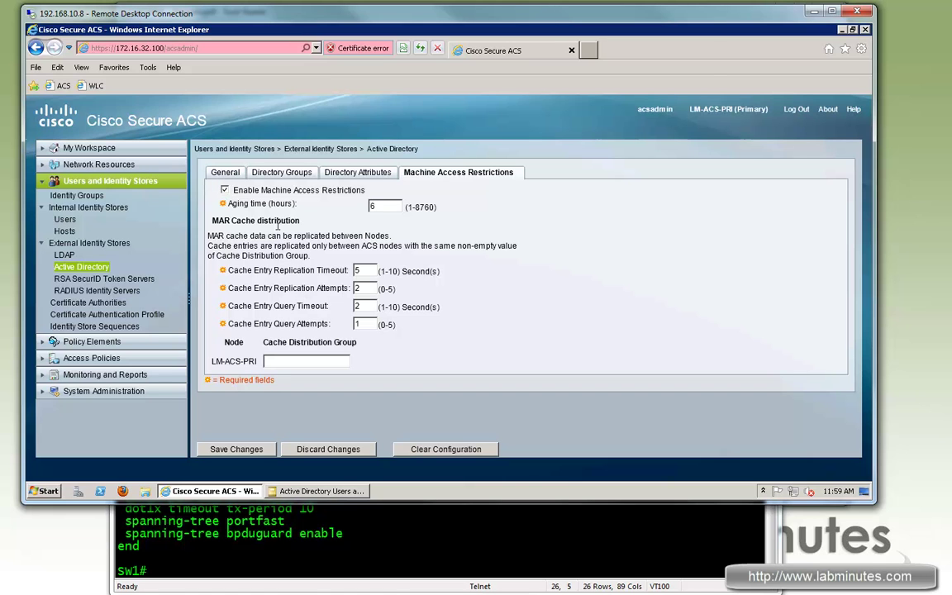
left_click_drag(278, 224, 235, 221)
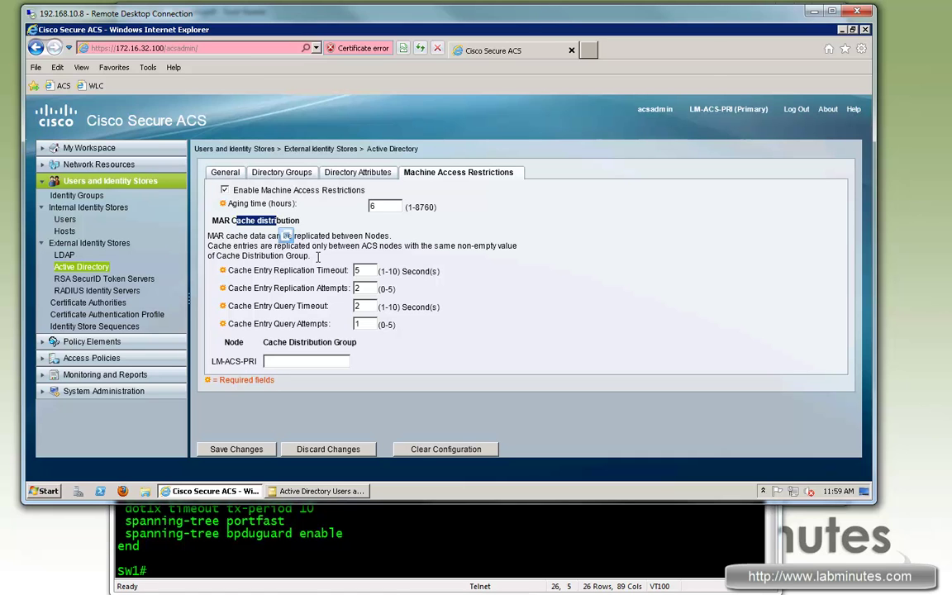
left_click_drag(255, 222, 220, 221)
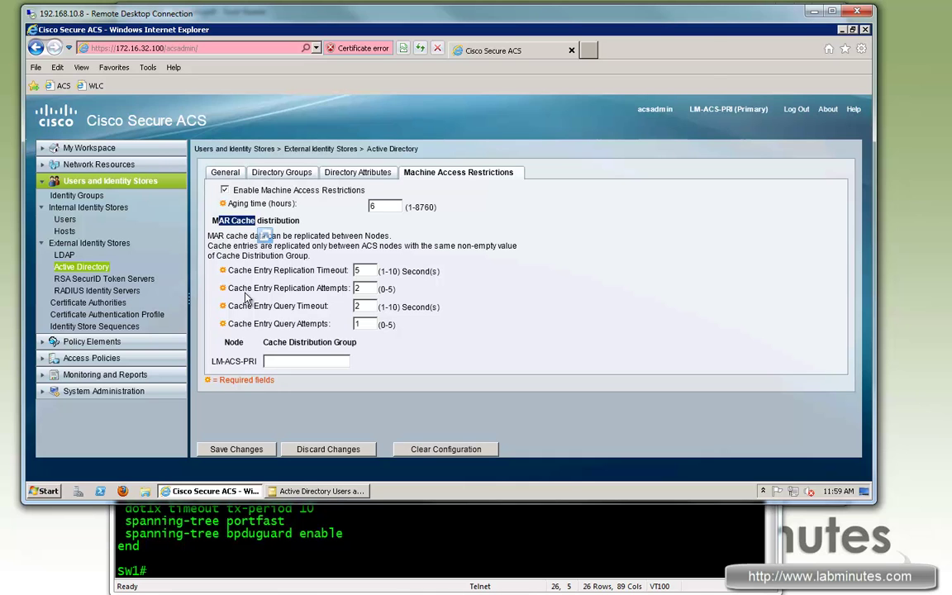
left_click(307, 360)
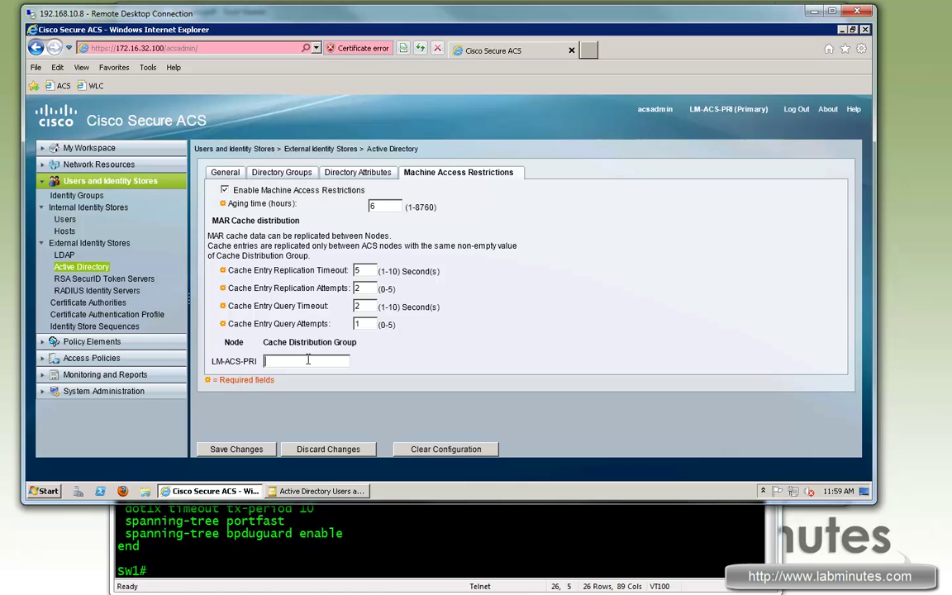
type("LM-MAR-GROUP")
left_click(234, 449)
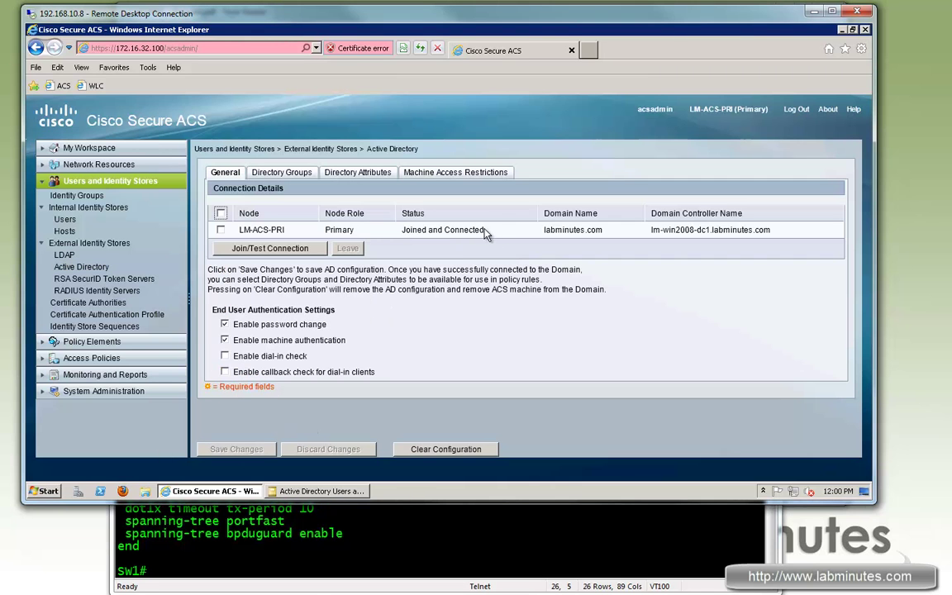
- Confirm the AD store shows Joined and Connected, then go to Certificate Authentication Profiles
left_click_drag(403, 231, 483, 230)
left_click(530, 321)
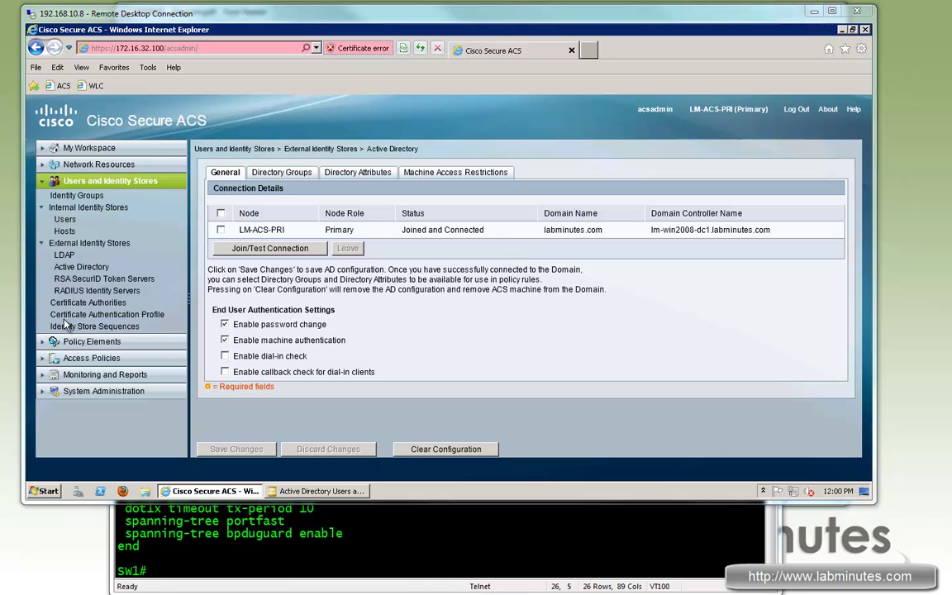
left_click(91, 315)
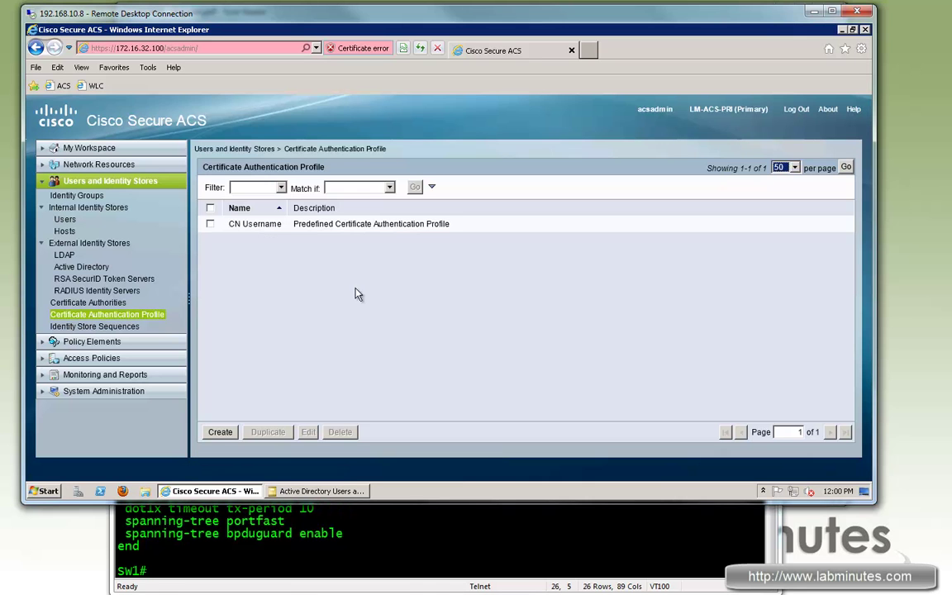
- Create certificate profile LM_CERT_CN with Common Name as the X509 username attribute and submit it
left_click(220, 431)
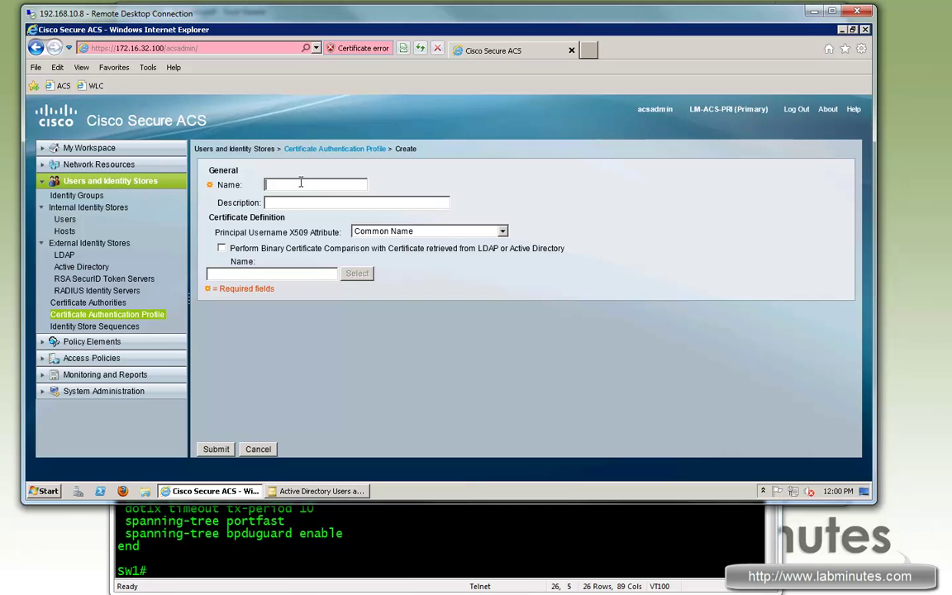
type("LM_CERT_CN")
left_click(405, 232)
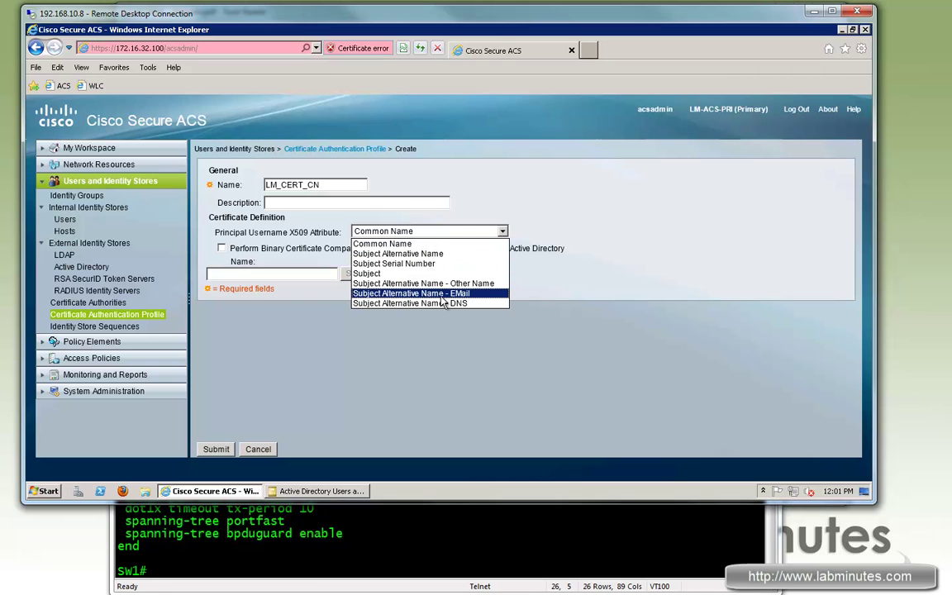
left_click(367, 217)
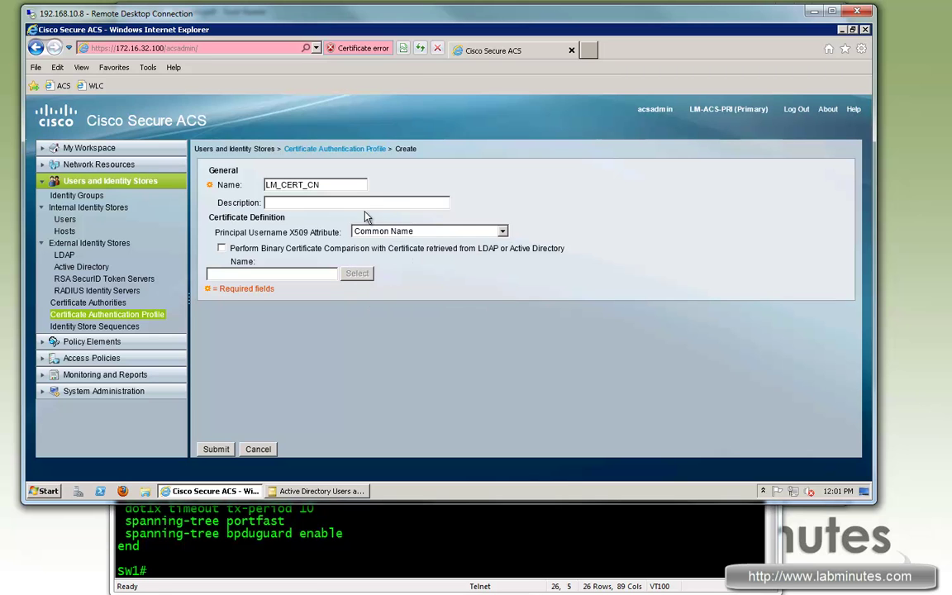
left_click(425, 233)
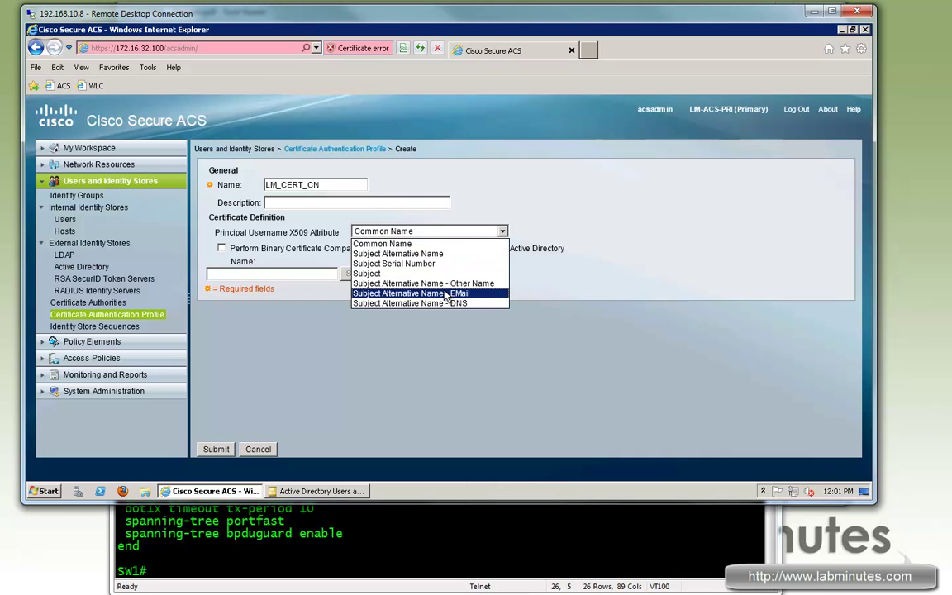
left_click_drag(215, 232, 308, 232)
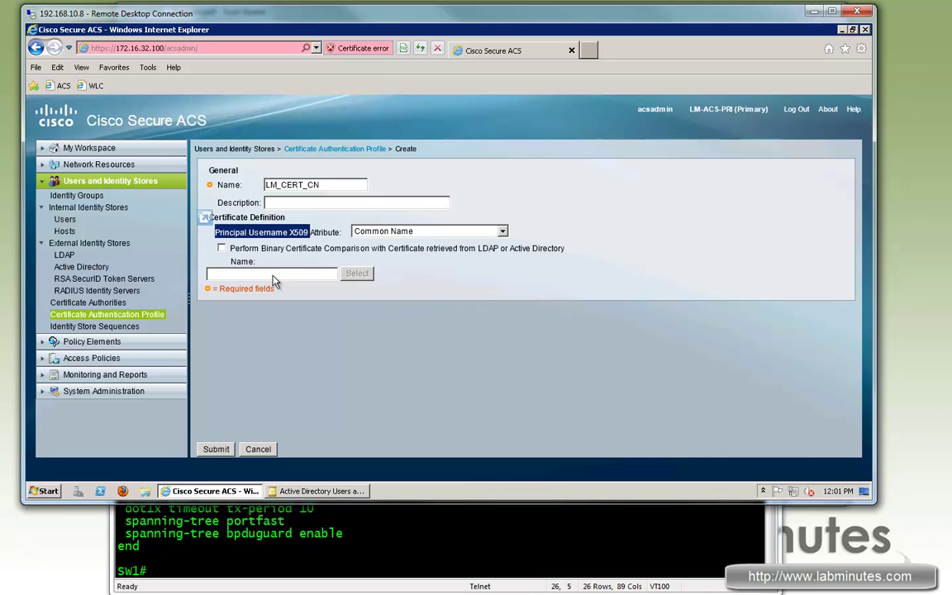
left_click(216, 449)
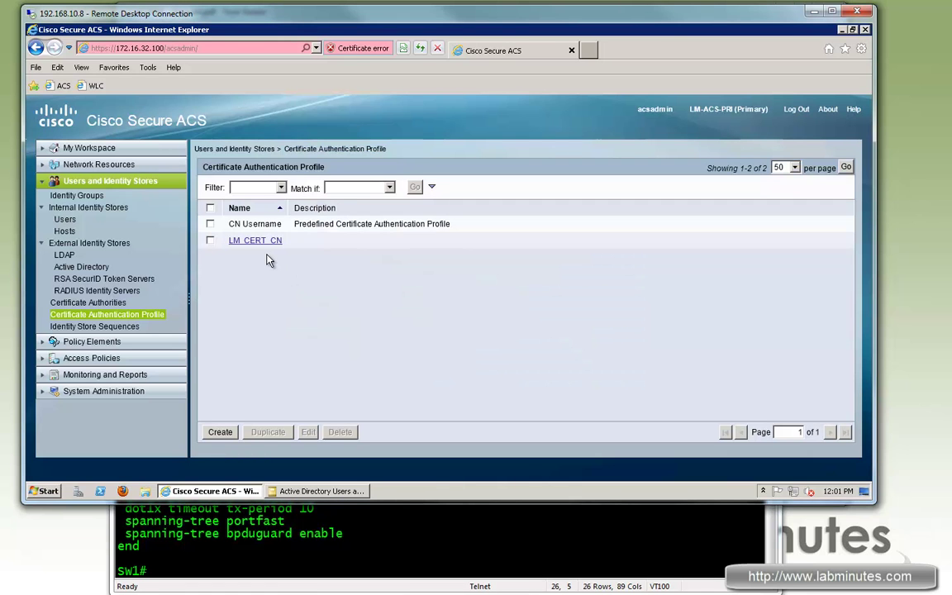
- Start identity store sequence CERT_AD_LOCAL using certificate profile LM_CERT_CN
left_click(94, 327)
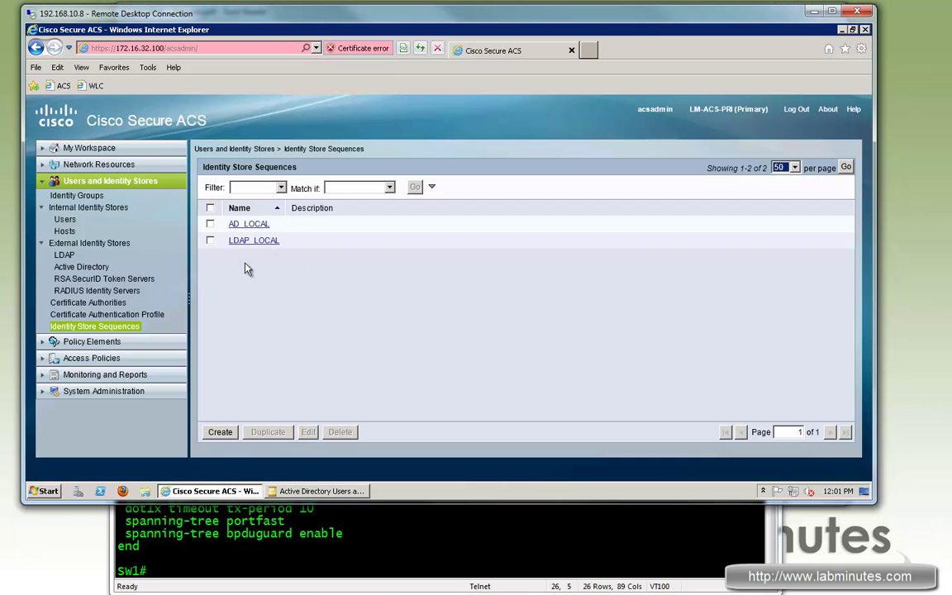
left_click(220, 432)
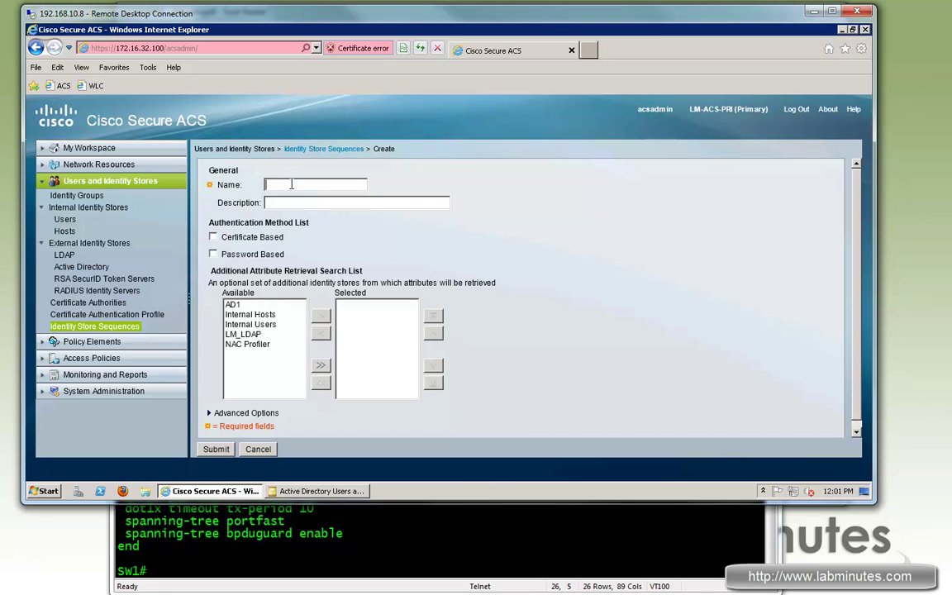
type("CERT_AD_LOCAL")
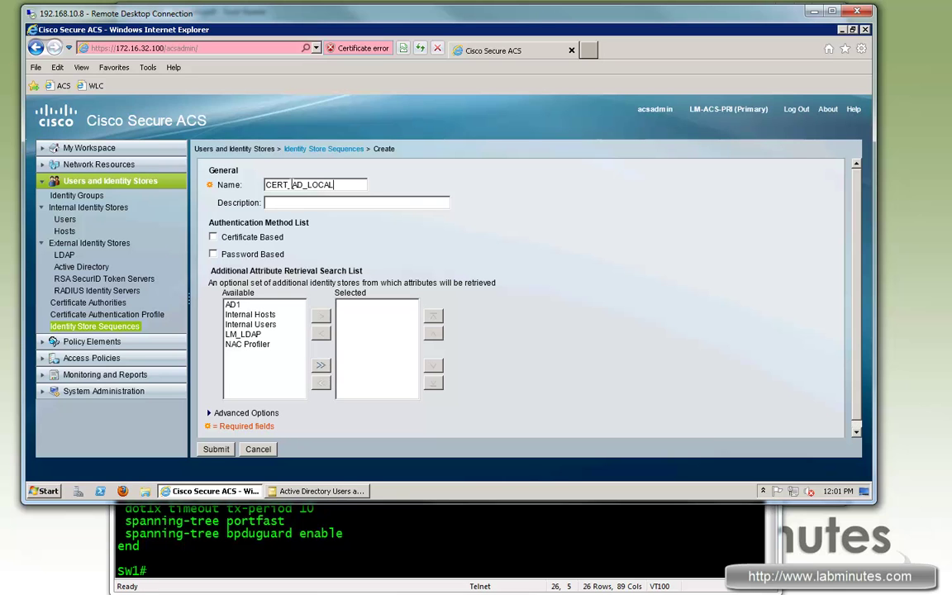
left_click(214, 238)
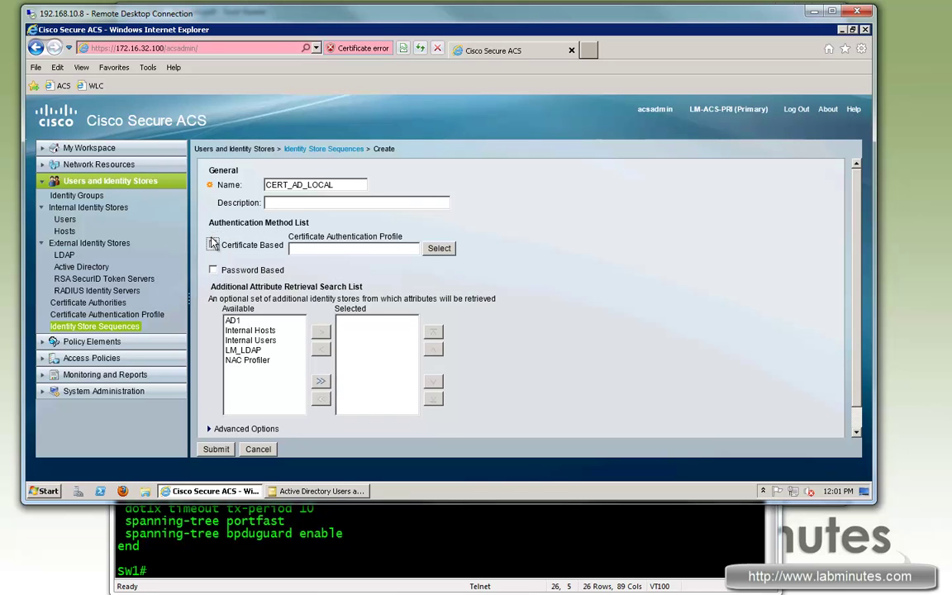
left_click(439, 250)
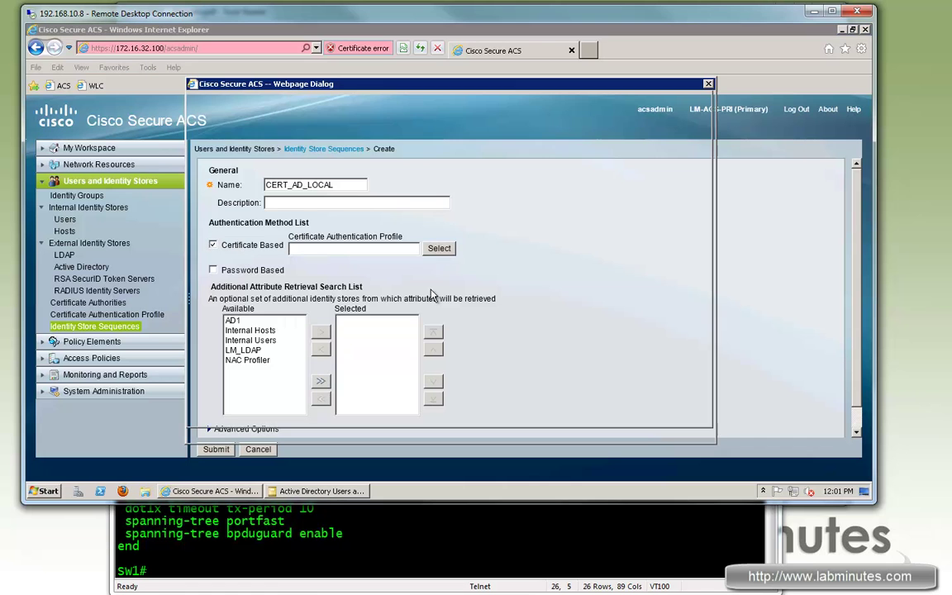
left_click(207, 170)
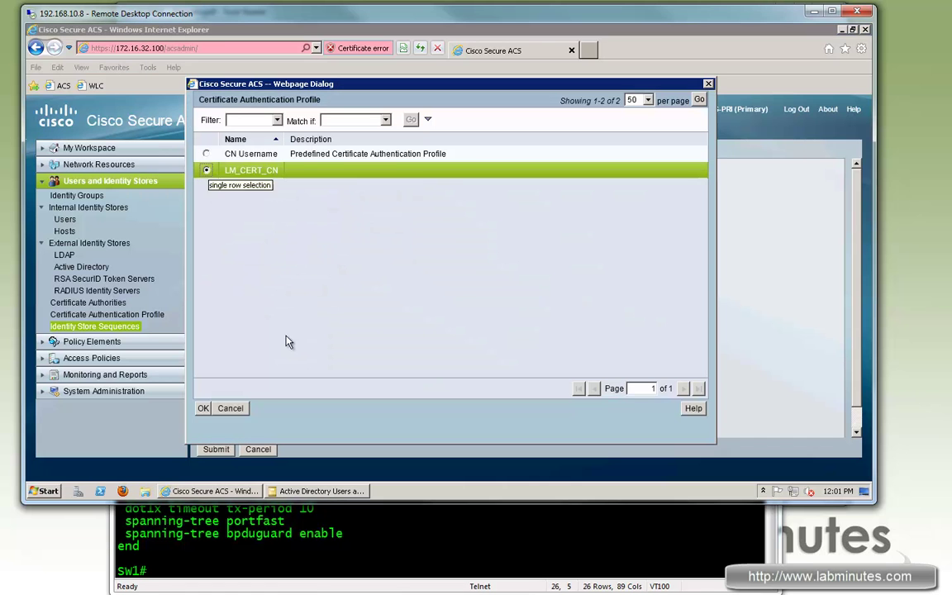
left_click(203, 408)
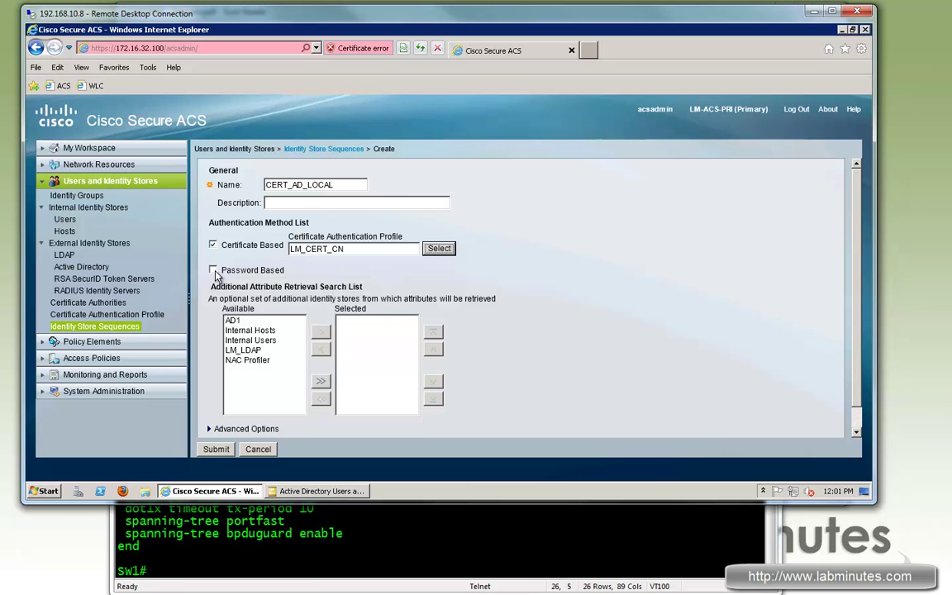
- Enable password-based authentication searching AD1, Internal Users and Internal Hosts
left_click(213, 269)
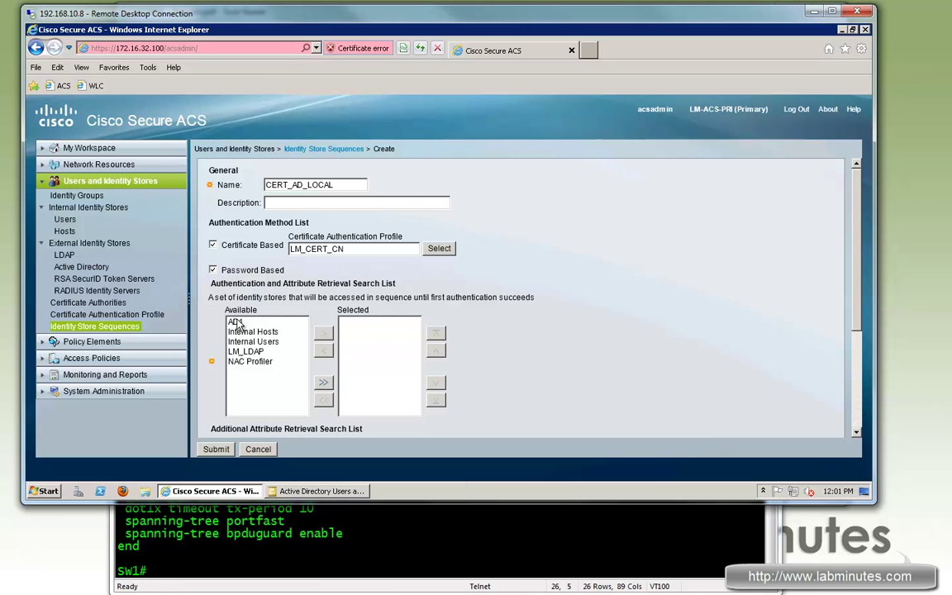
left_click(240, 322)
left_click(323, 334)
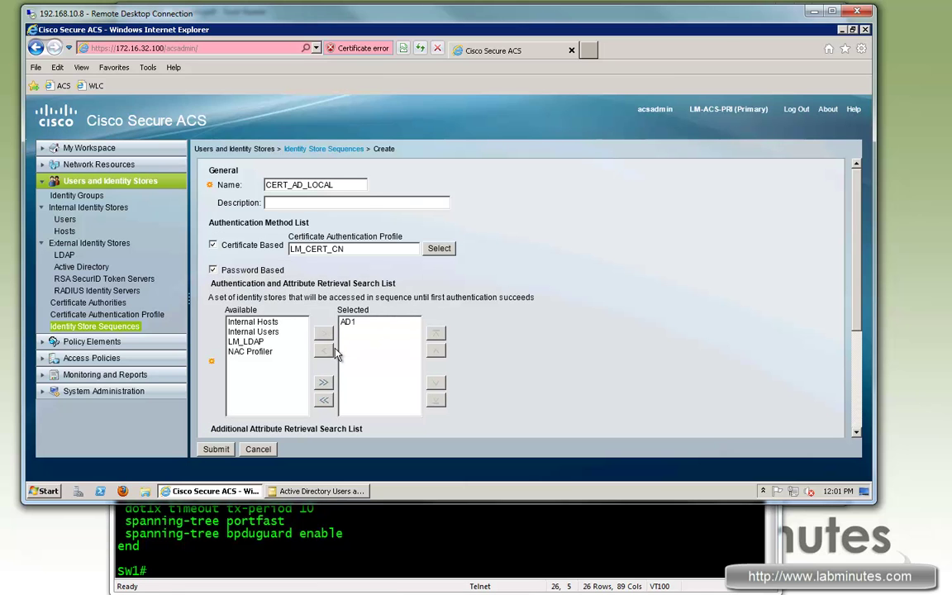
left_click(268, 331)
left_click(253, 322, "ctrl")
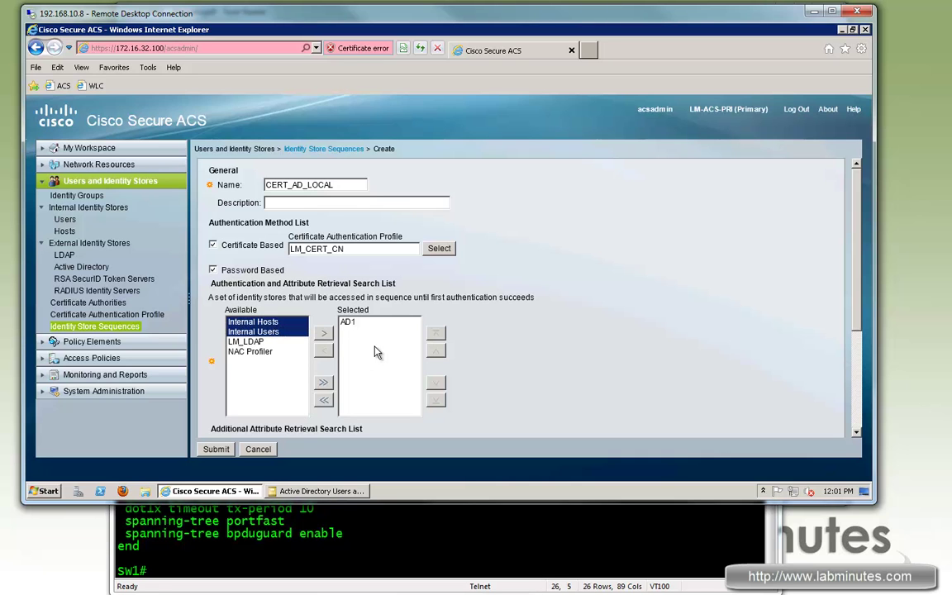
left_click(323, 334)
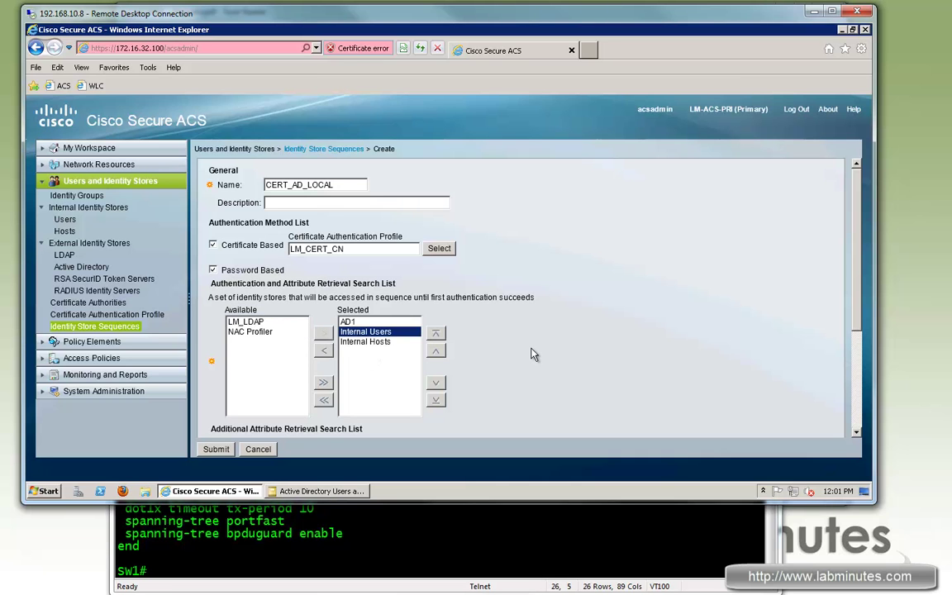
scroll(531, 347, "down", 3)
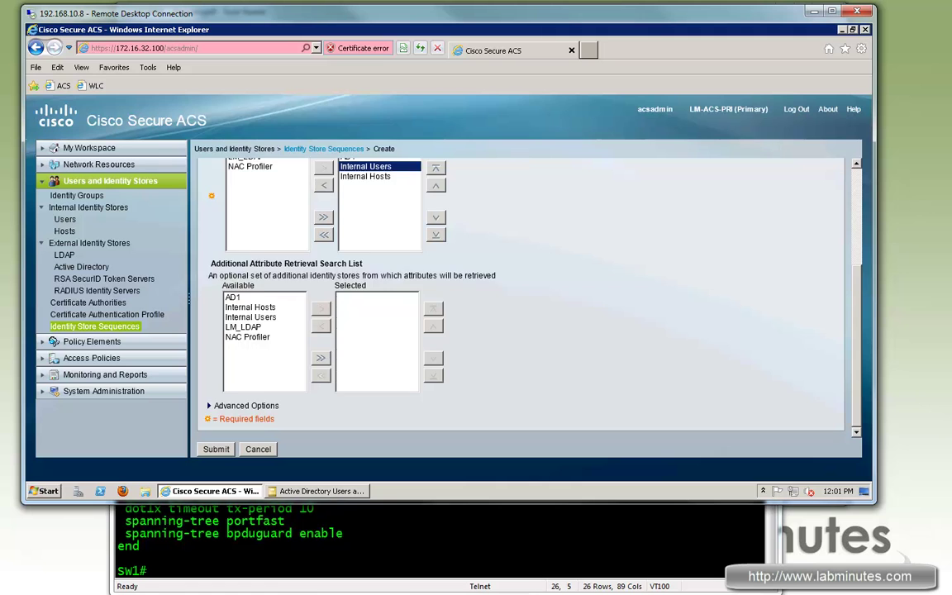
scroll(546, 310, "up", 5)
scroll(546, 309, "down", 4)
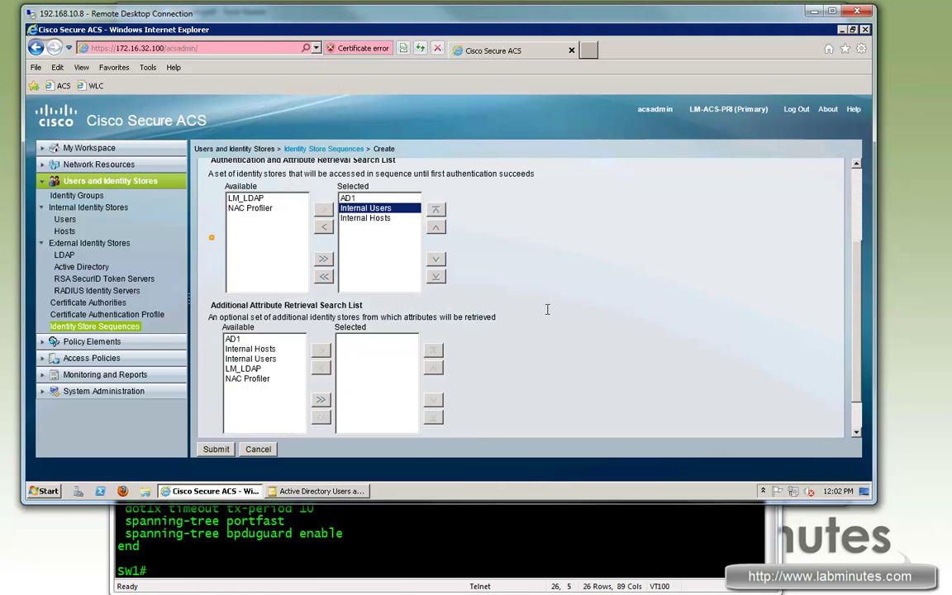
scroll(546, 309, "down", 1)
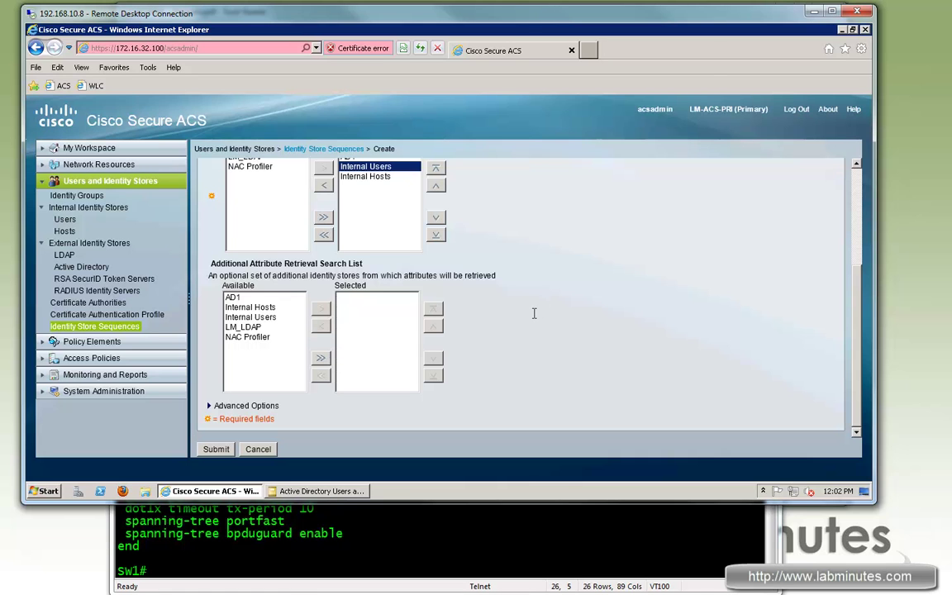
- Add AD1 to Additional Attribute Retrieval and submit the CERT_AD_LOCAL sequence
left_click(233, 298)
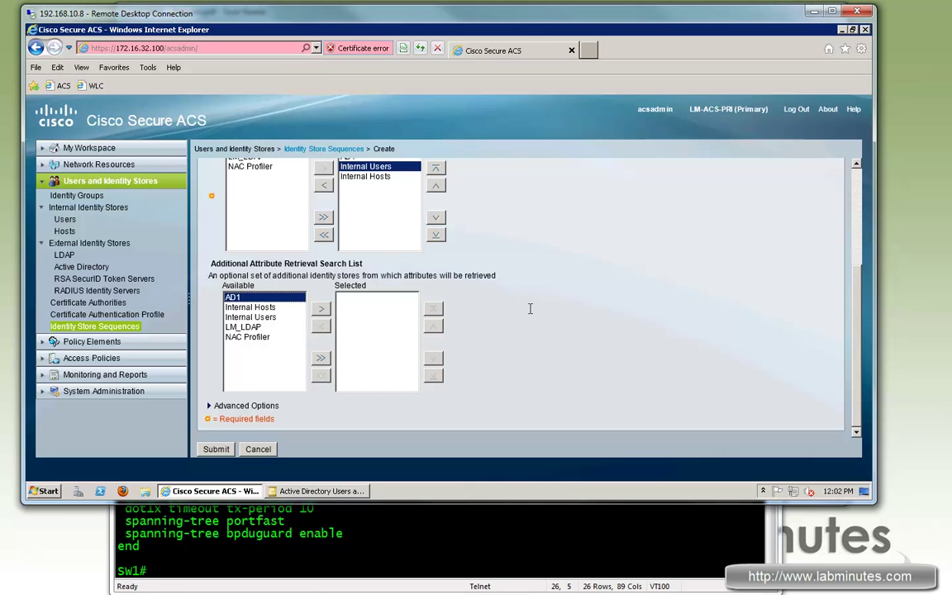
left_click(321, 308)
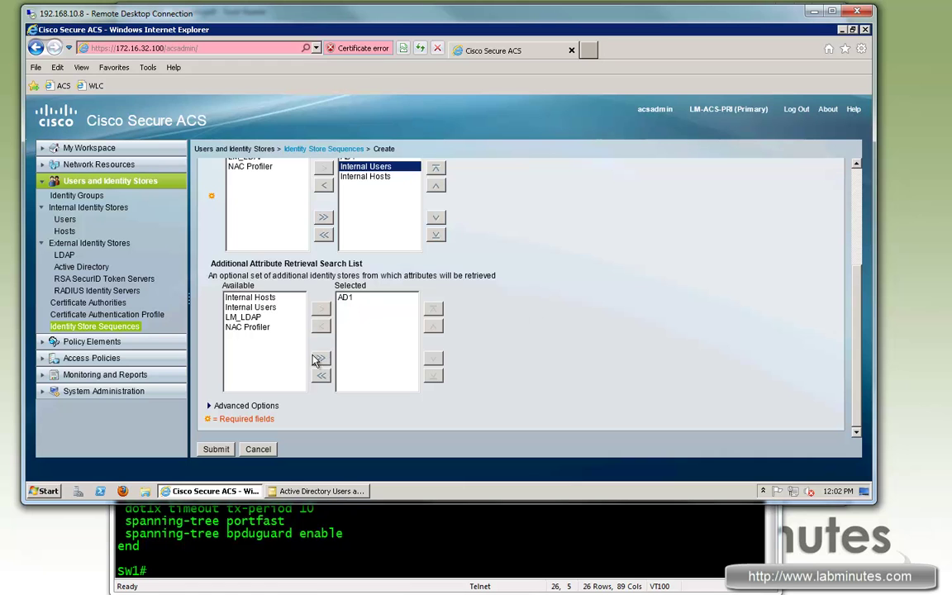
left_click(215, 449)
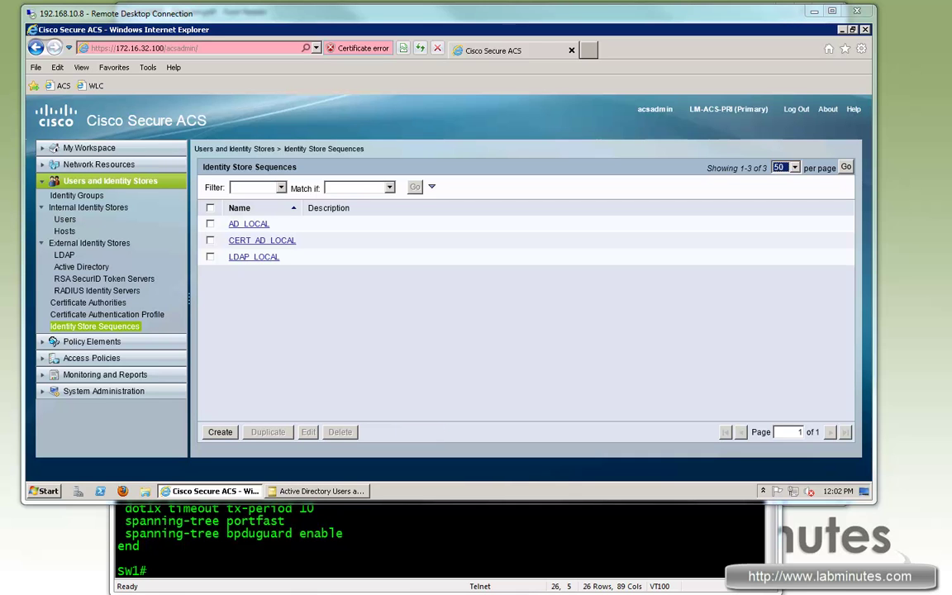
- Open the Downloadable ACLs list, which shows only LM-PERMIT-ALL
left_click(399, 336)
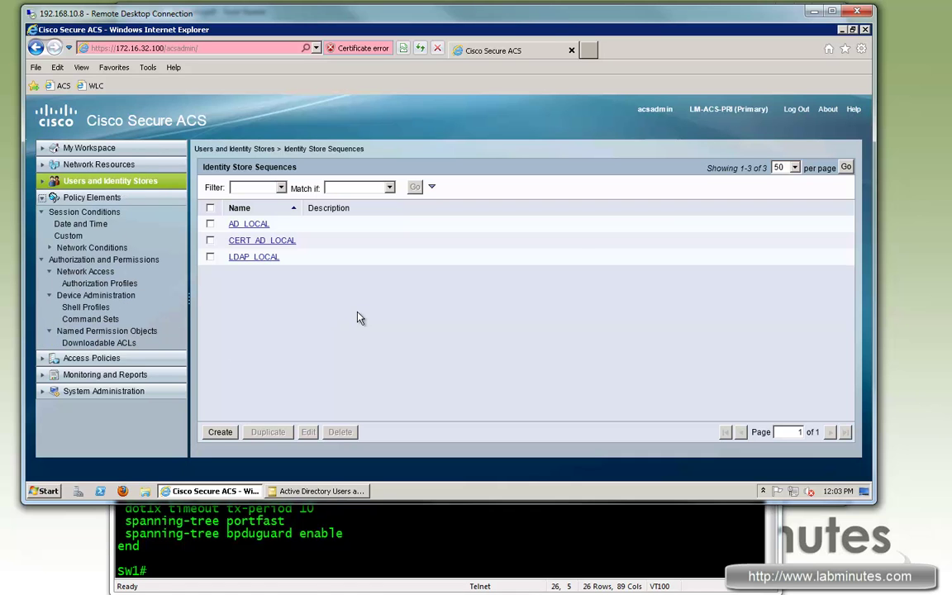
left_click(83, 343)
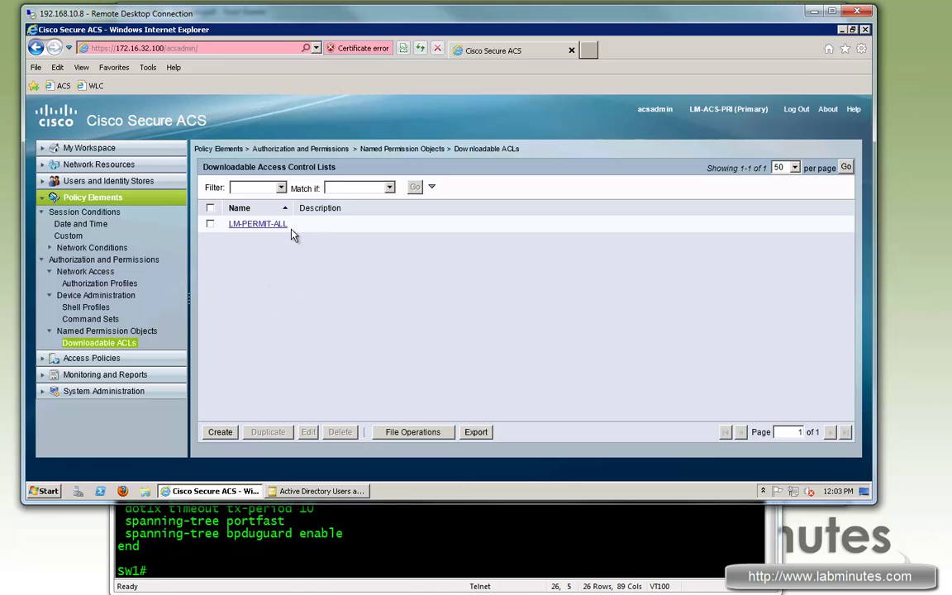
- Create downloadable ACL LM-AD-LOGIN with pasted DHCP, DNS and host 172.16.32.40 permit rules
left_click(220, 431)
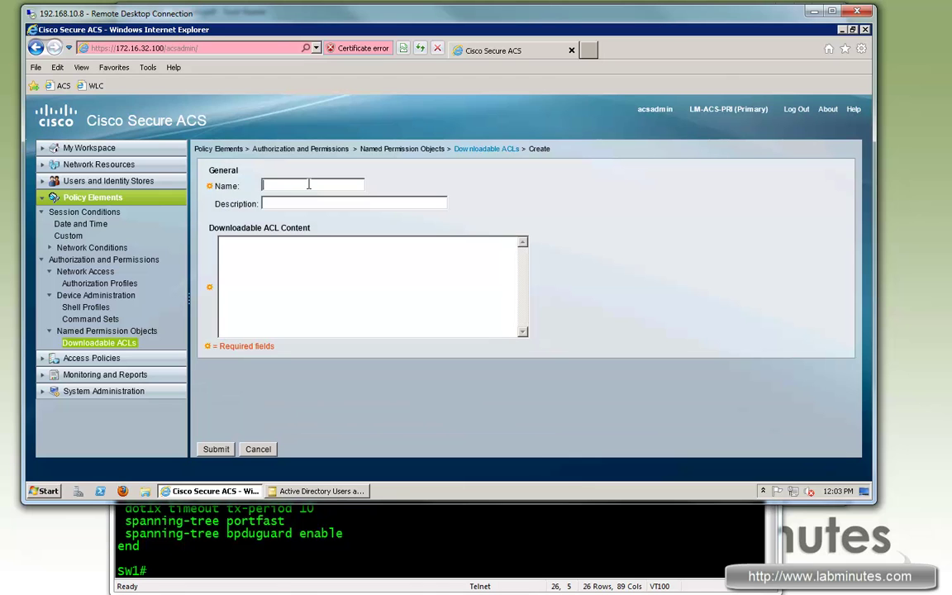
type("LM-AD-LOGIN")
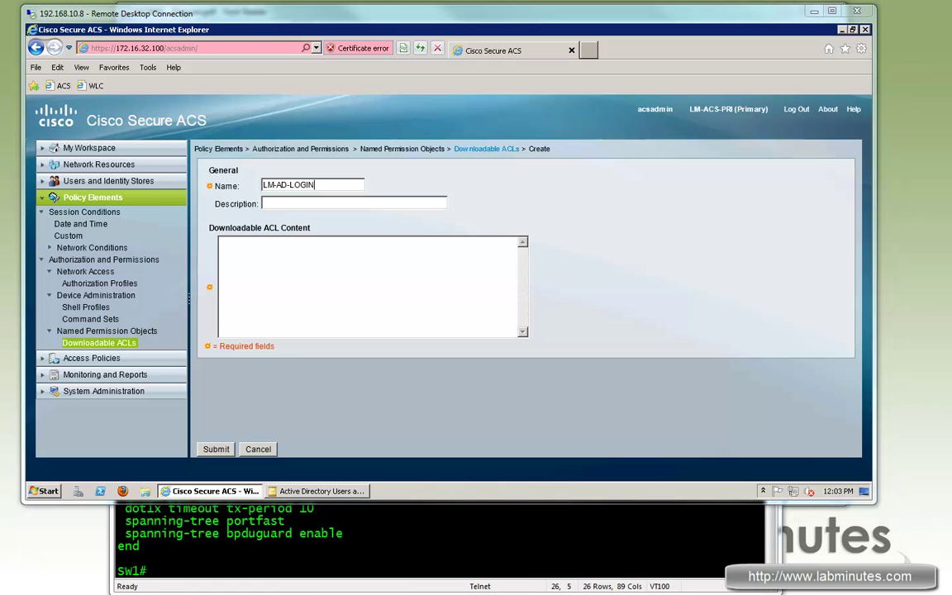
left_click(402, 269)
type("! permit udp any eq 68 any eq 67 permit udp any any eq 53 permit ip any host 172.16.32.40 !")
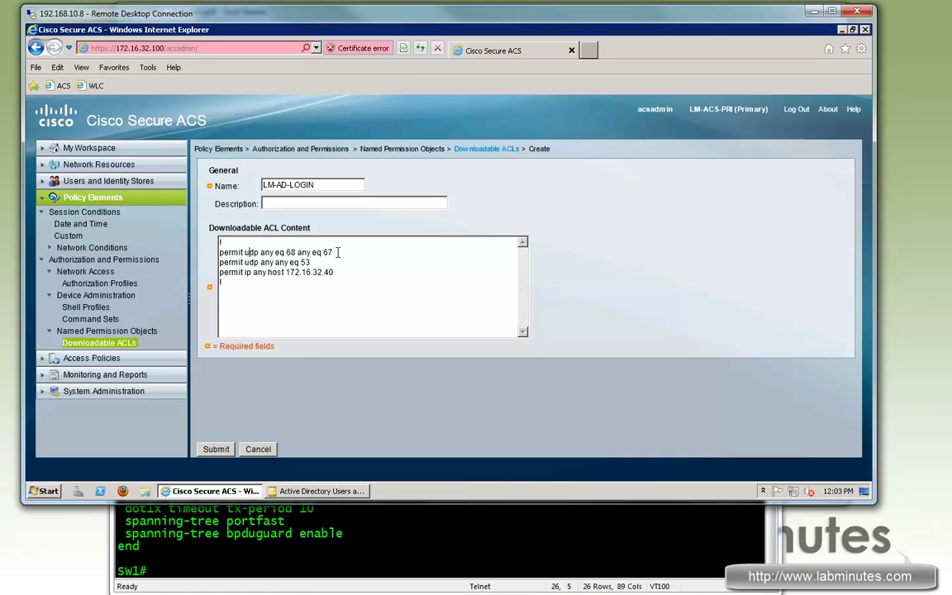
left_click_drag(333, 252, 310, 263)
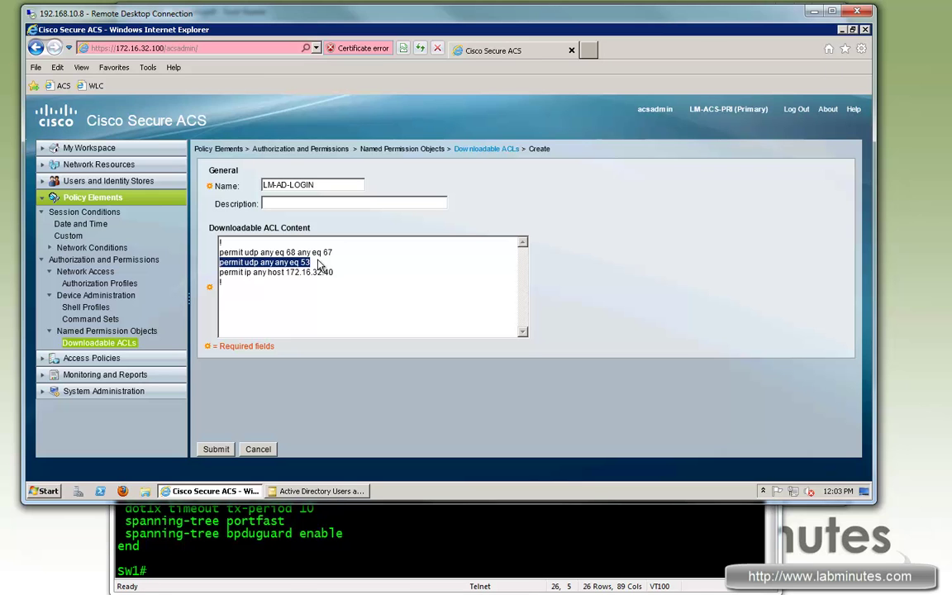
left_click_drag(220, 262, 315, 263)
left_click_drag(220, 272, 335, 273)
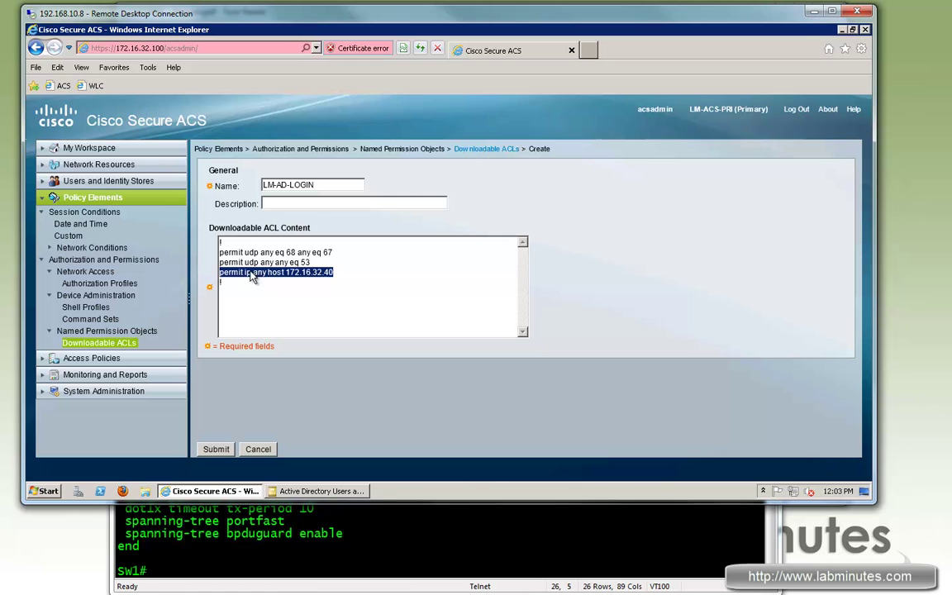
left_click(216, 449)
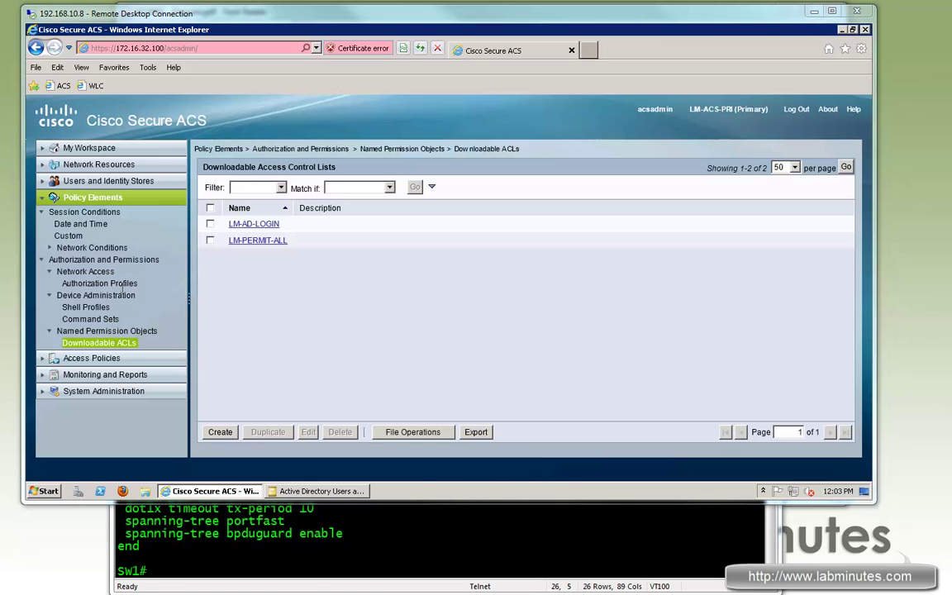
- Create a new authorization profile named LM-WIRED-AD-LOGIN
left_click(95, 284)
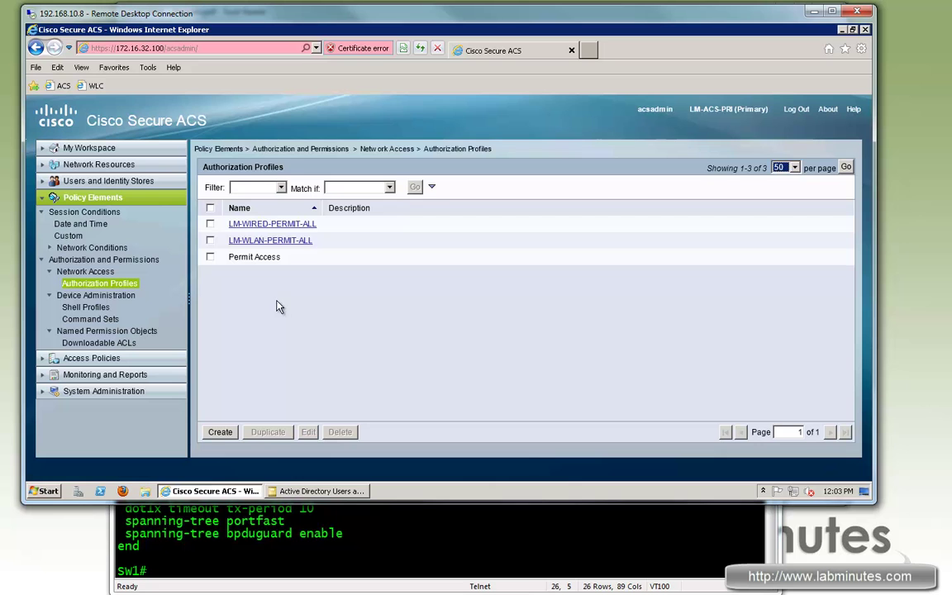
left_click(221, 431)
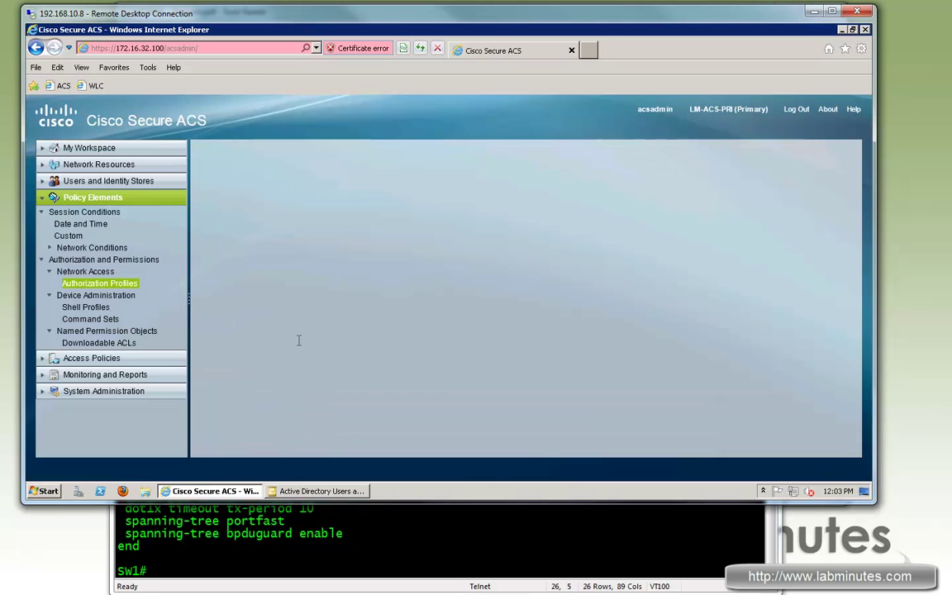
left_click(324, 190)
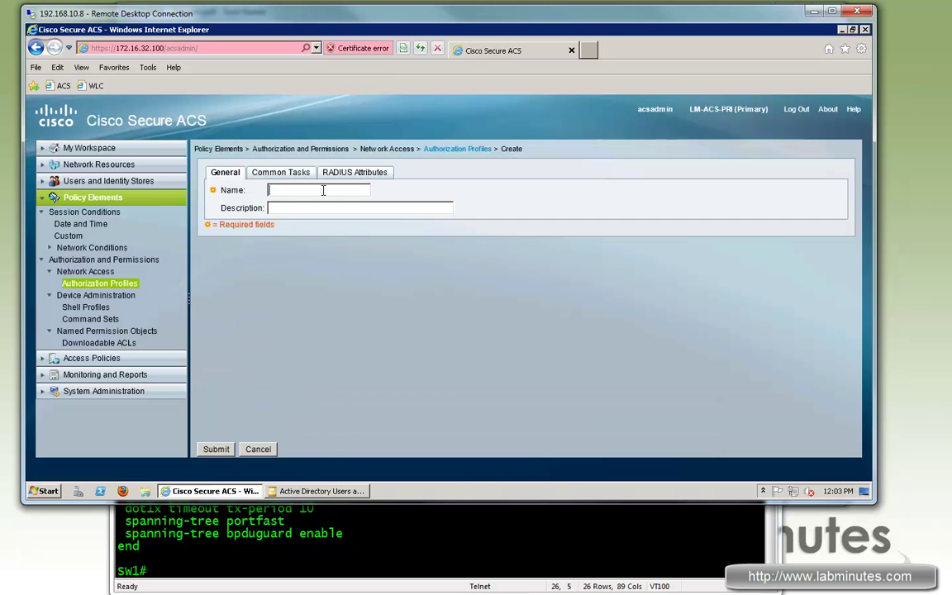
type("LM-WIRED-AD-LOGIN")
- In Common Tasks, set Downloadable ACL Name to Static with value LM-AD-LOGIN
left_click(279, 172)
left_click(339, 199)
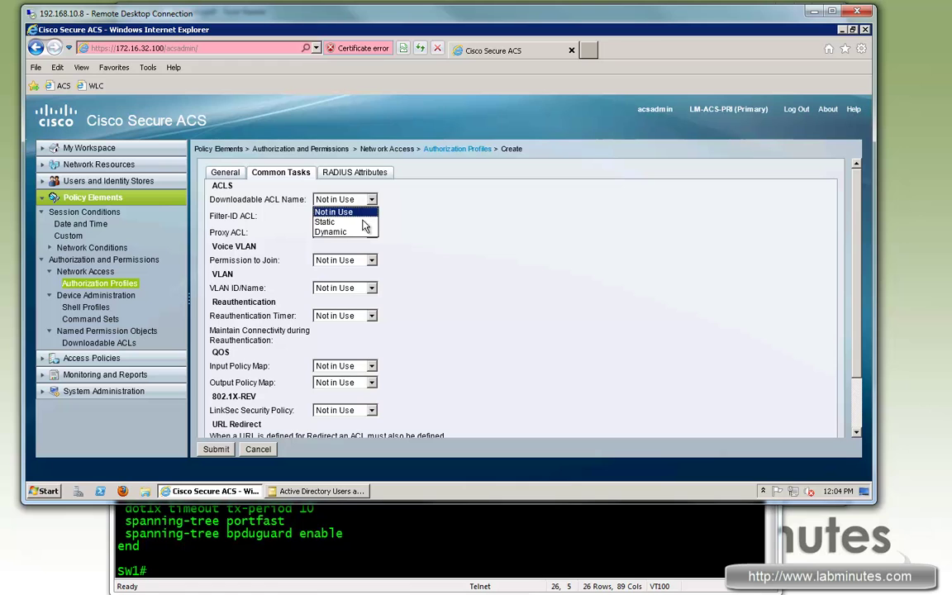
left_click(364, 221)
left_click(463, 202)
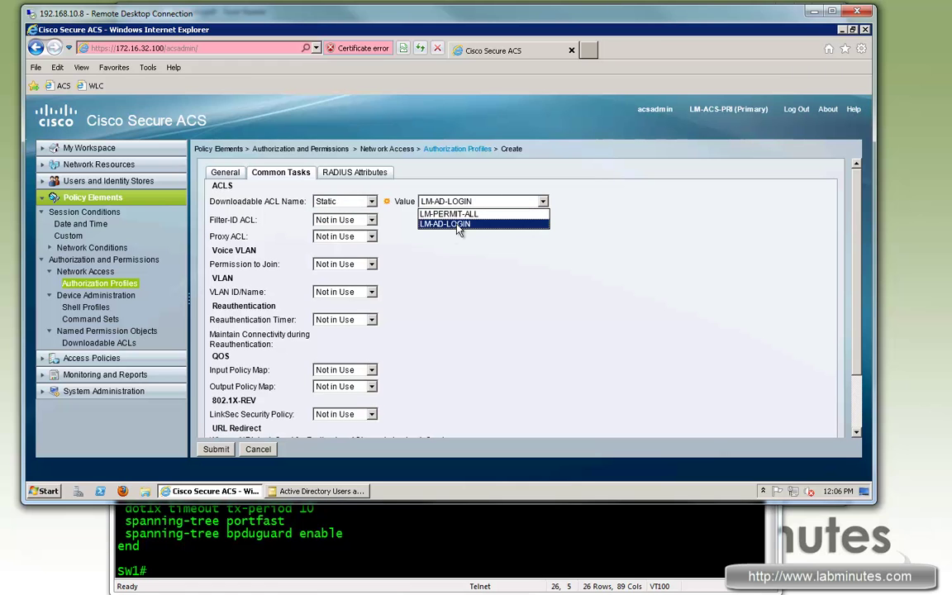
left_click(457, 224)
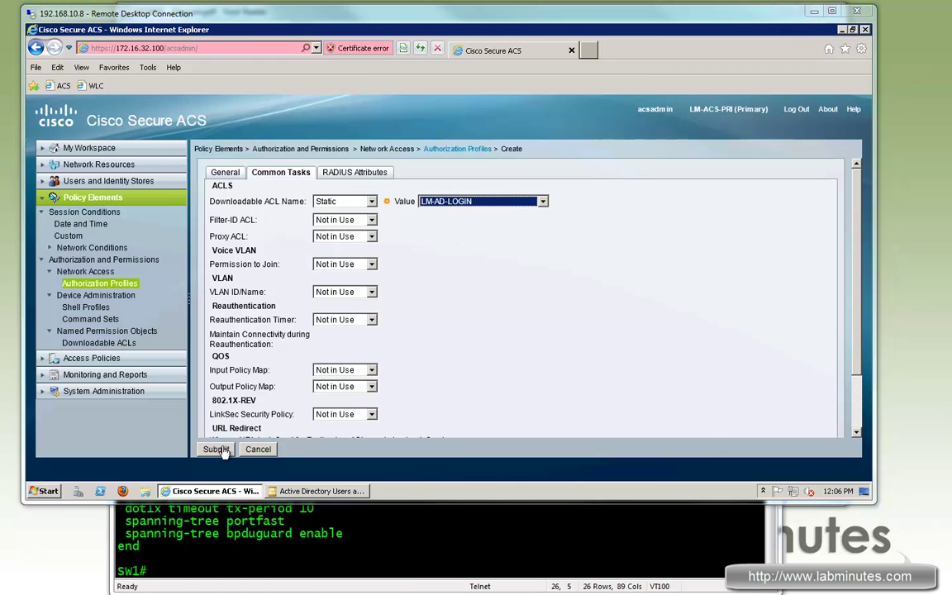
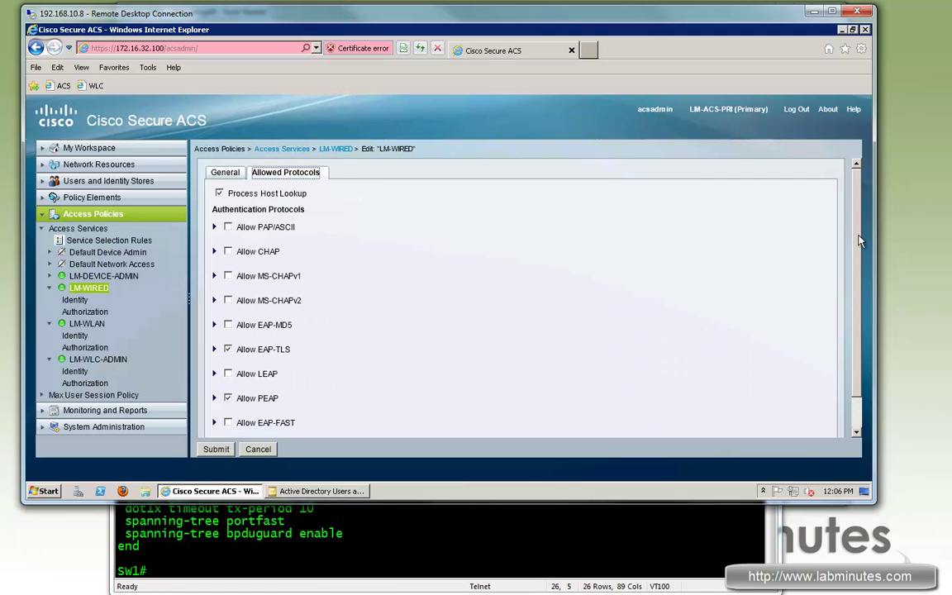
- Expand Allow PEAP to review its inner methods
scroll(348, 307, "down", 1)
left_click_drag(286, 361, 217, 362)
left_click(215, 361)
- Open the LM-WIRED service's Identity policy to see the WIRED-MAB rule
scroll(360, 364, "down", 4)
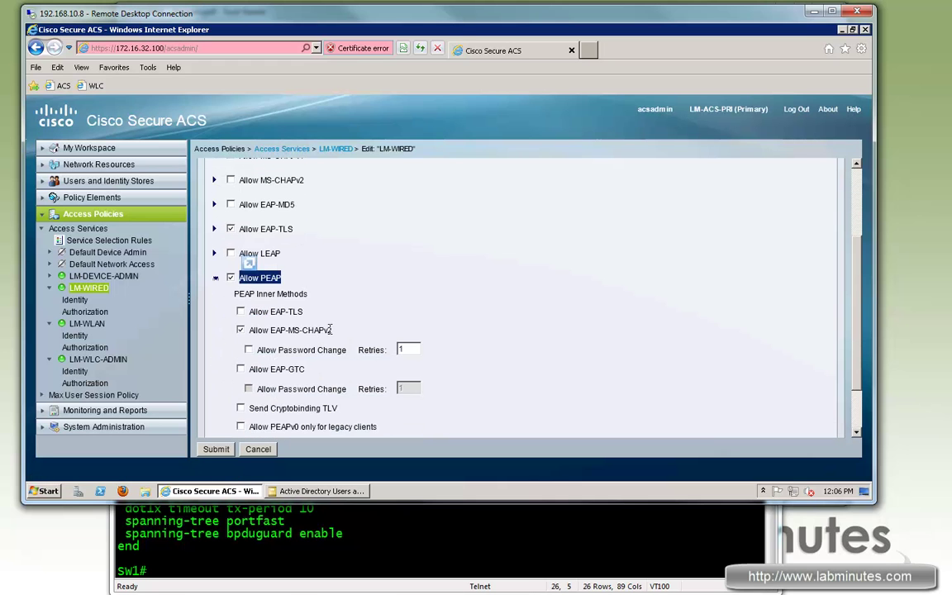
left_click_drag(332, 283, 249, 282)
left_click(73, 301)
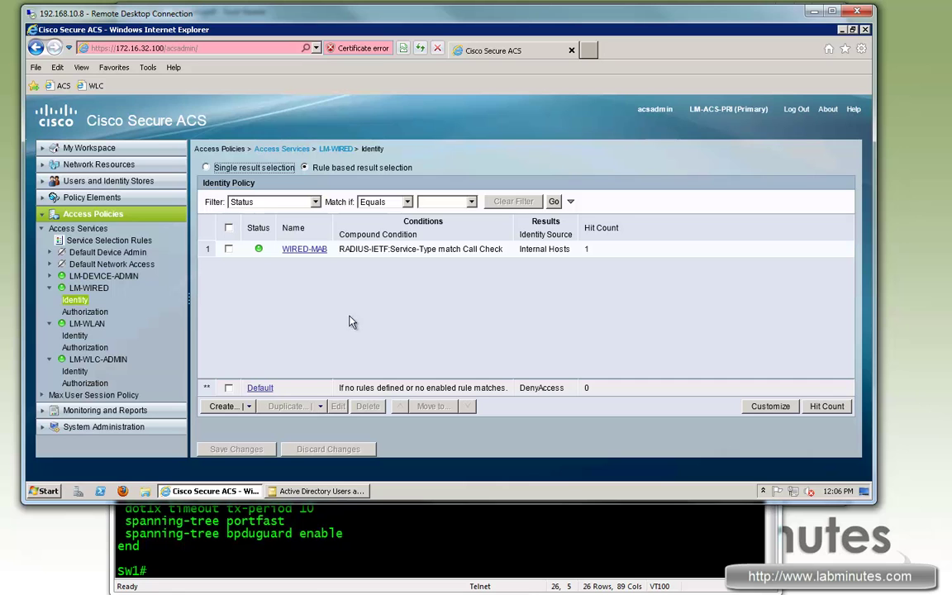
- Start a new identity rule named WIRED-DOT1X
left_click_drag(373, 249, 478, 249)
left_click(418, 317)
left_click(231, 409)
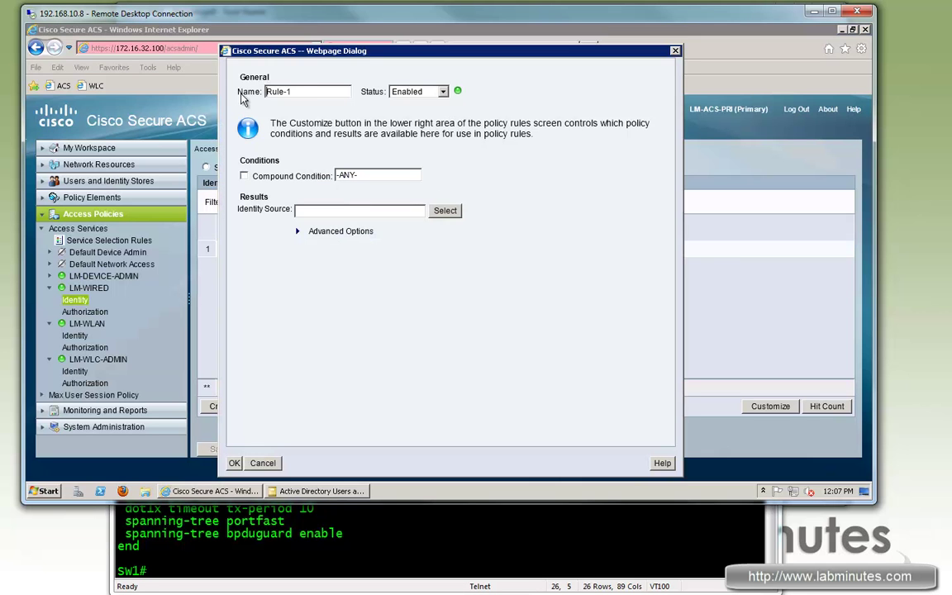
double_click(288, 92)
type("WIRED-DOT1X")
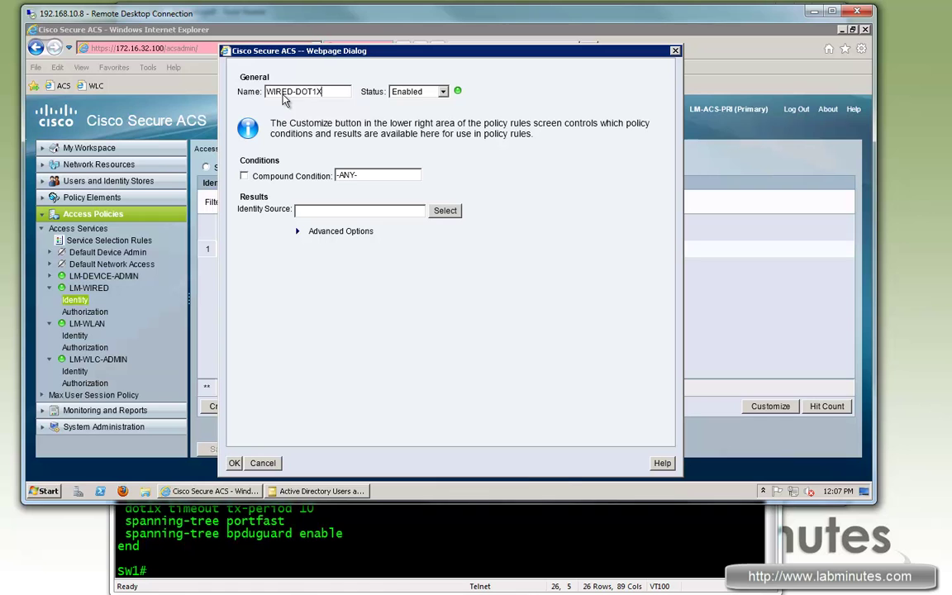
- Add the compound condition RADIUS-IETF:Service-Type match Framed to the rule
left_click(243, 176)
left_click(383, 210)
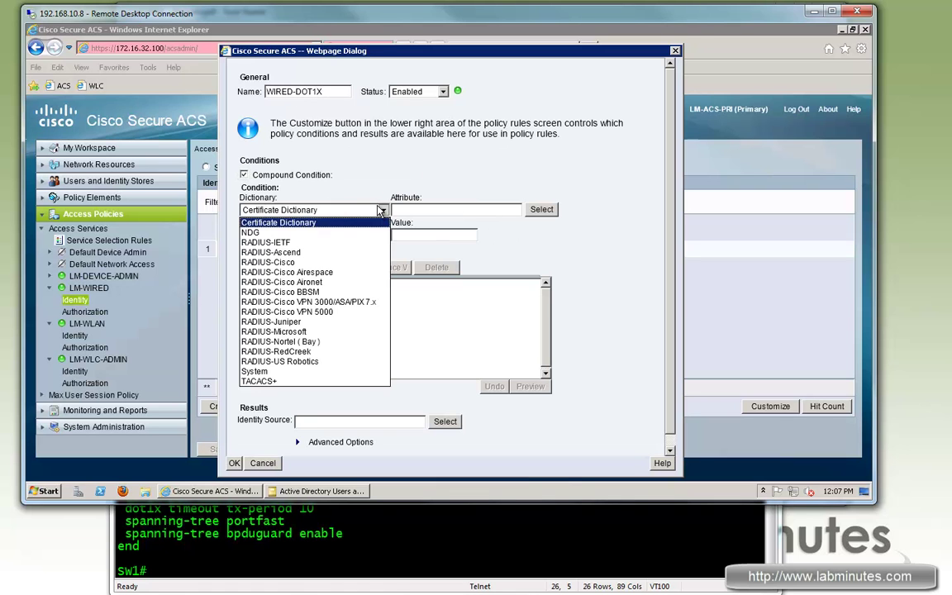
left_click(302, 238)
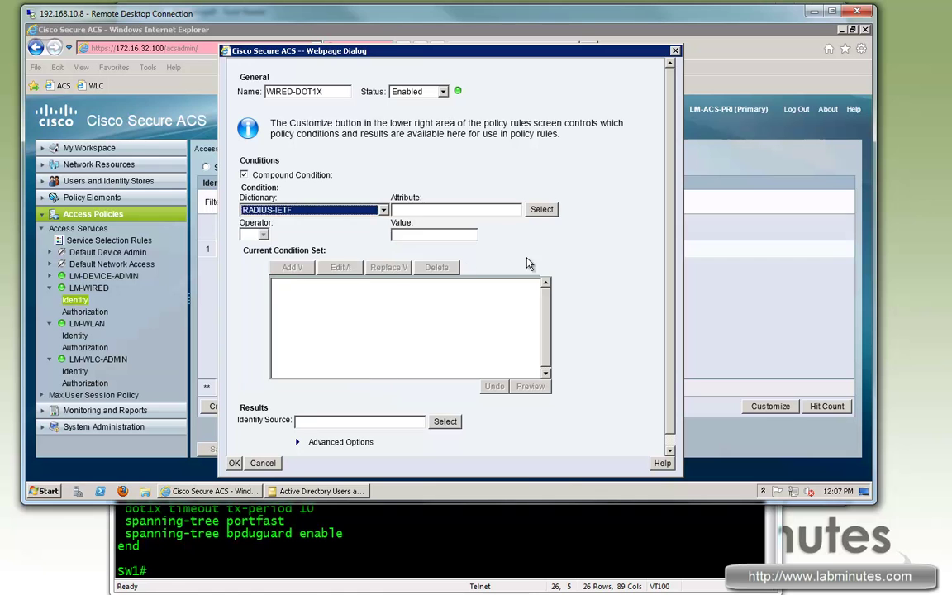
left_click(543, 212)
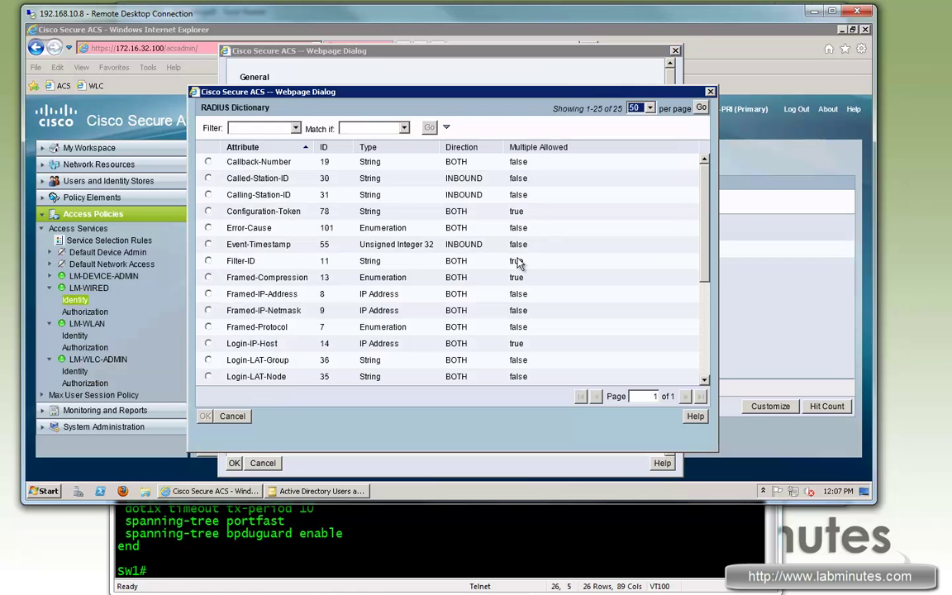
scroll(701, 237, "down", 4)
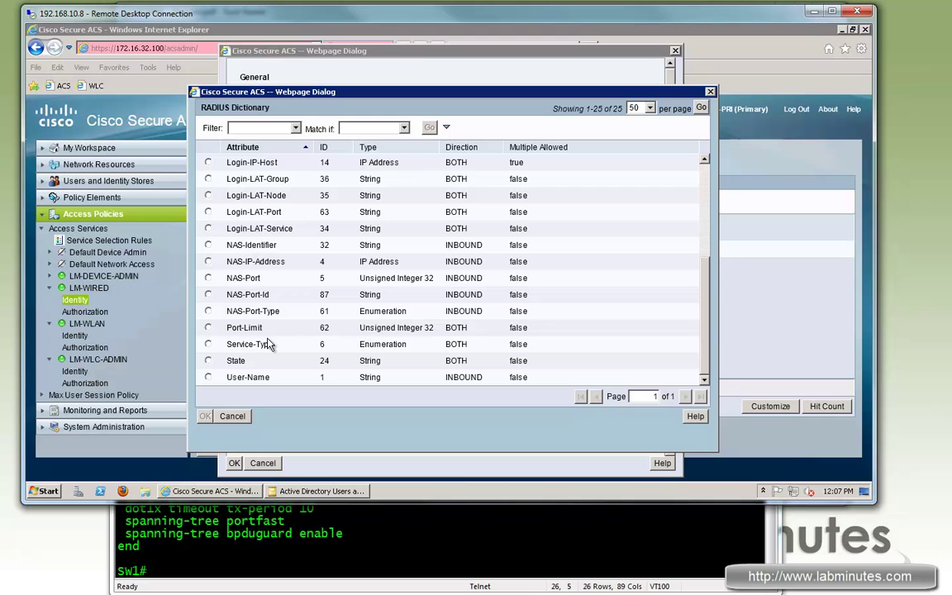
left_click(209, 345)
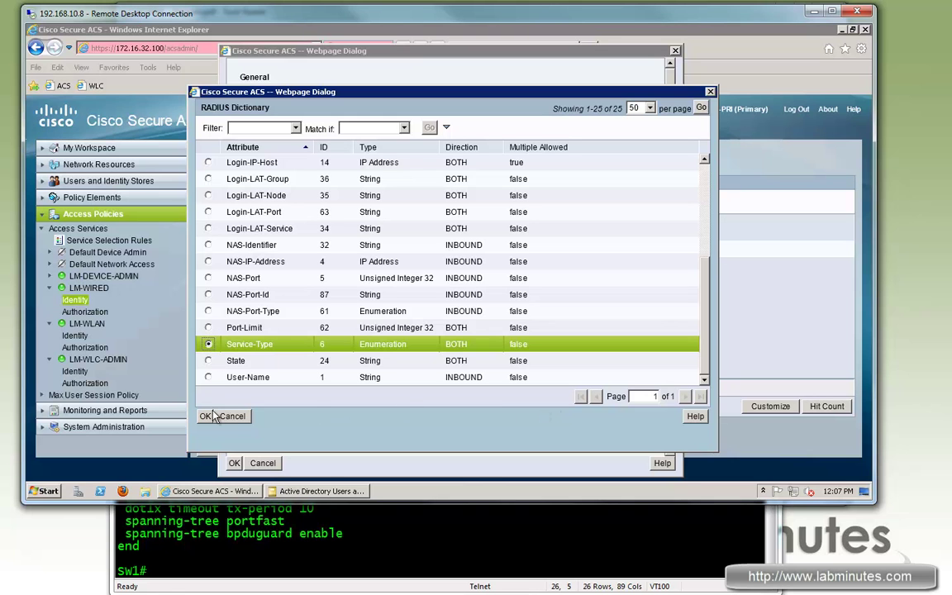
left_click(205, 415)
left_click(541, 249)
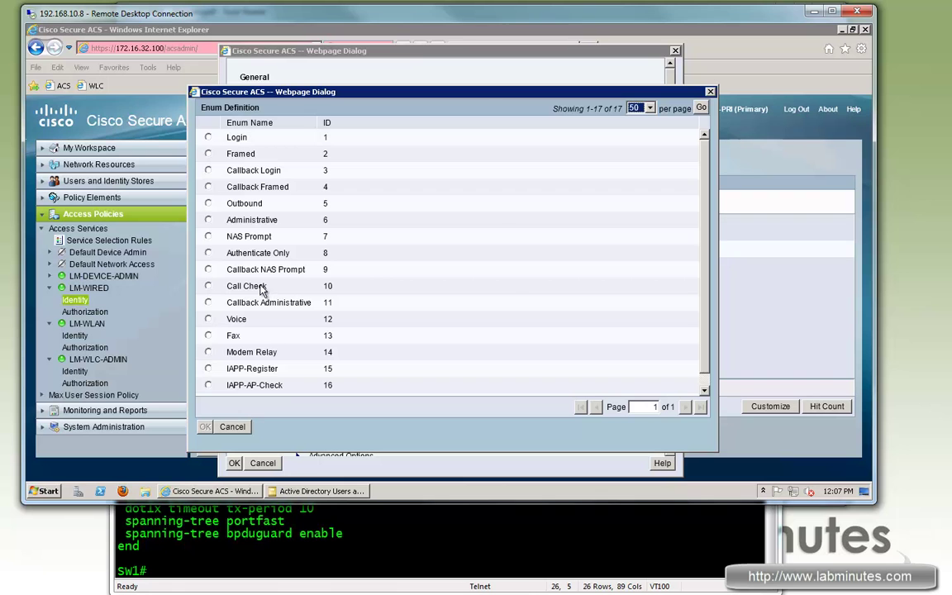
double_click(209, 157)
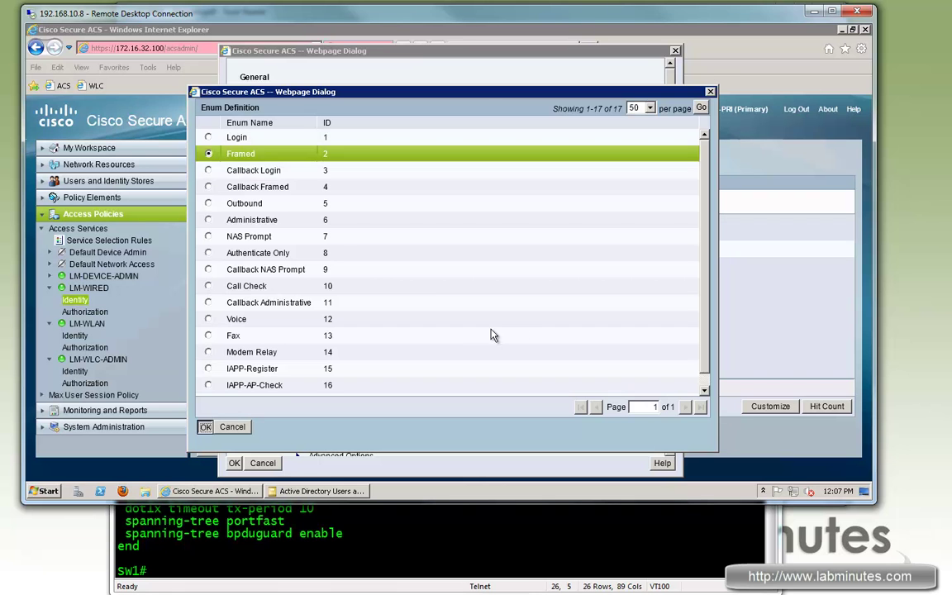
left_click(291, 282)
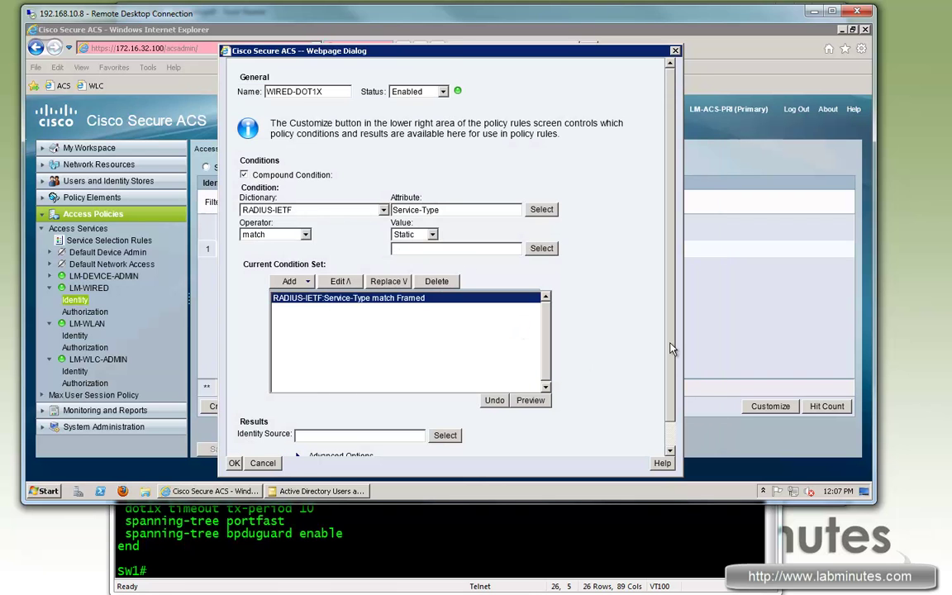
- Set the rule's identity source to CERT_AD_LOCAL and finish the WIRED-DOT1X rule
scroll(671, 349, "down", 1)
left_click(445, 409)
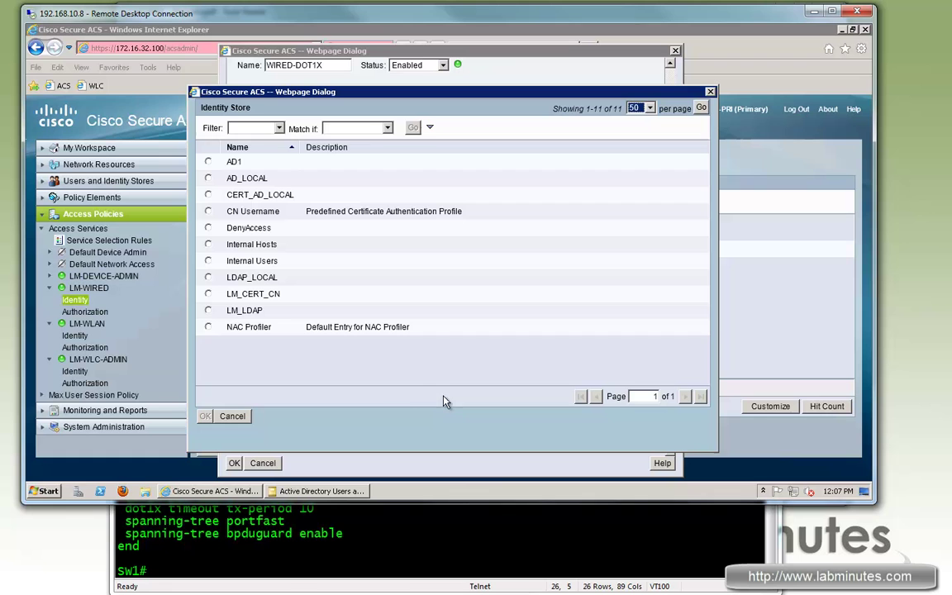
left_click(208, 196)
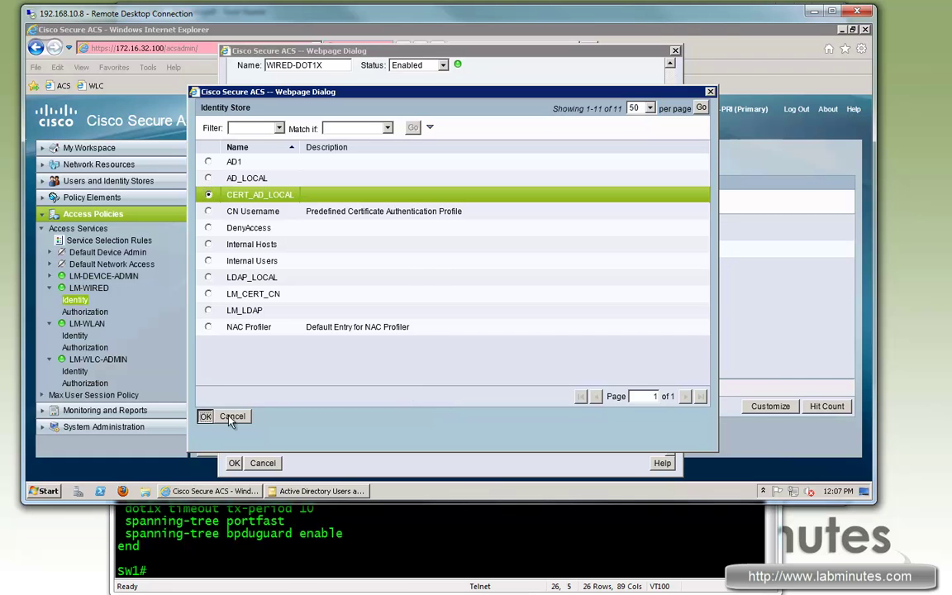
left_click(205, 417)
left_click(238, 518)
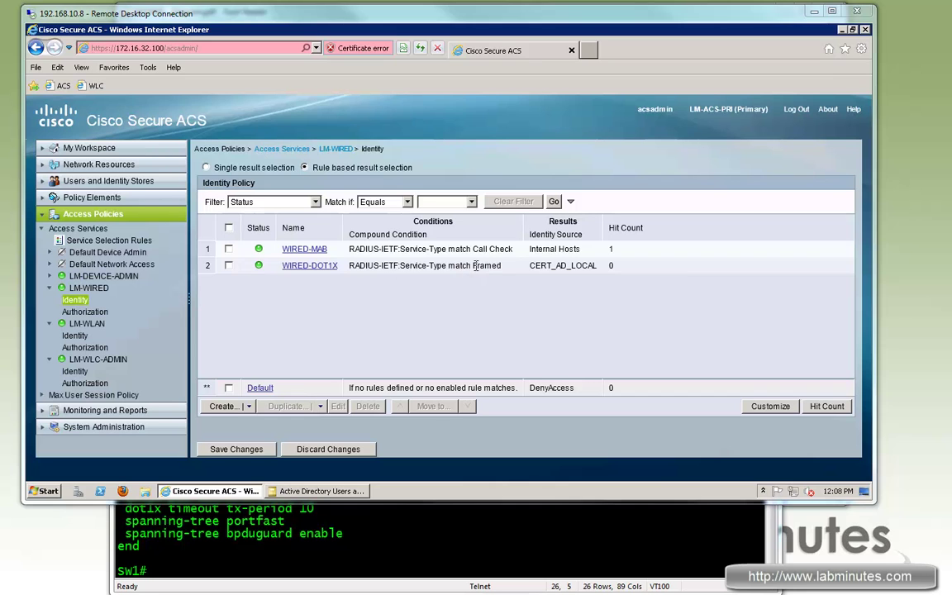
- Review the new rule's Service-Type Framed condition and CERT_AD_LOCAL identity source
left_click_drag(382, 266, 474, 267)
left_click_drag(597, 265, 529, 265)
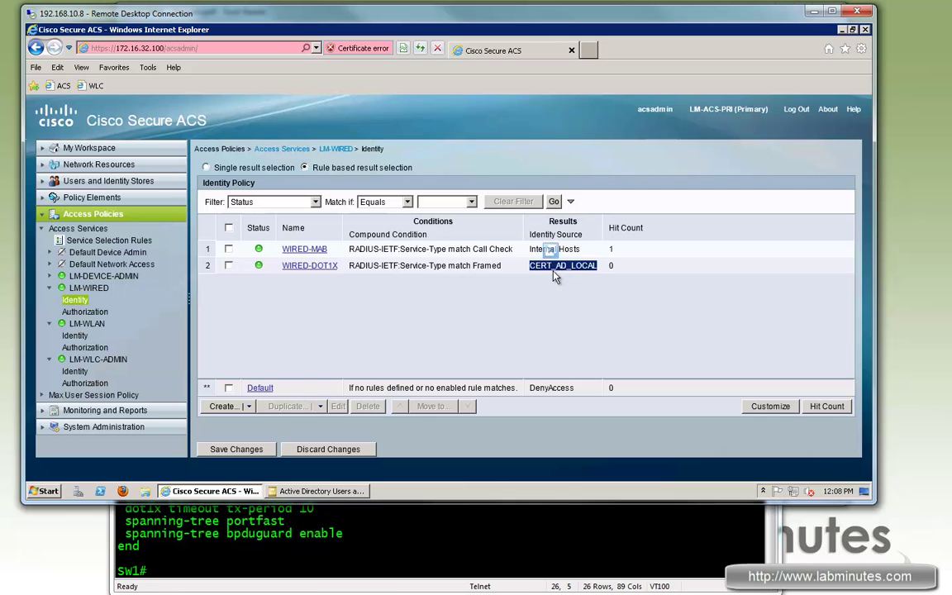
left_click(528, 275)
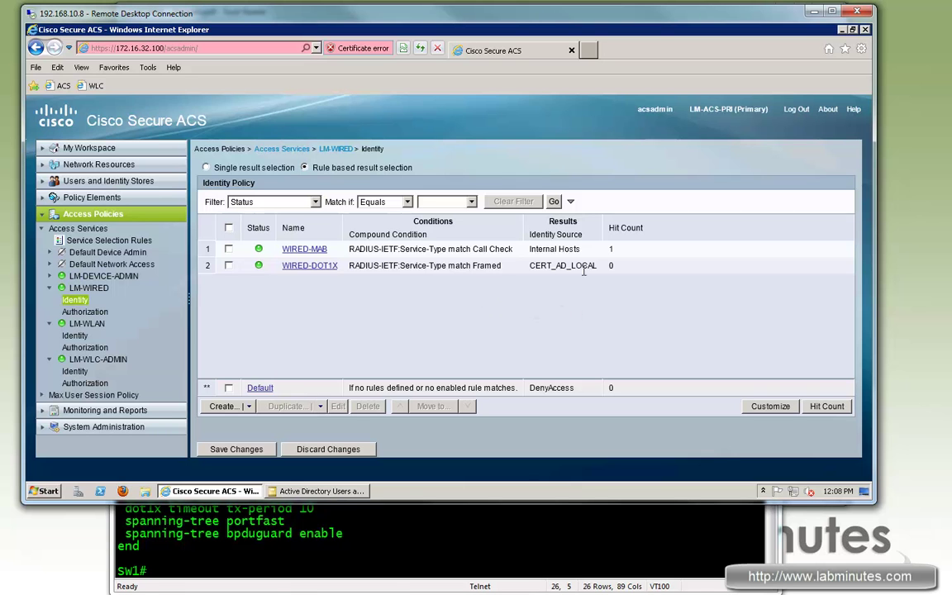
double_click(544, 265)
left_click_drag(544, 265, 520, 249)
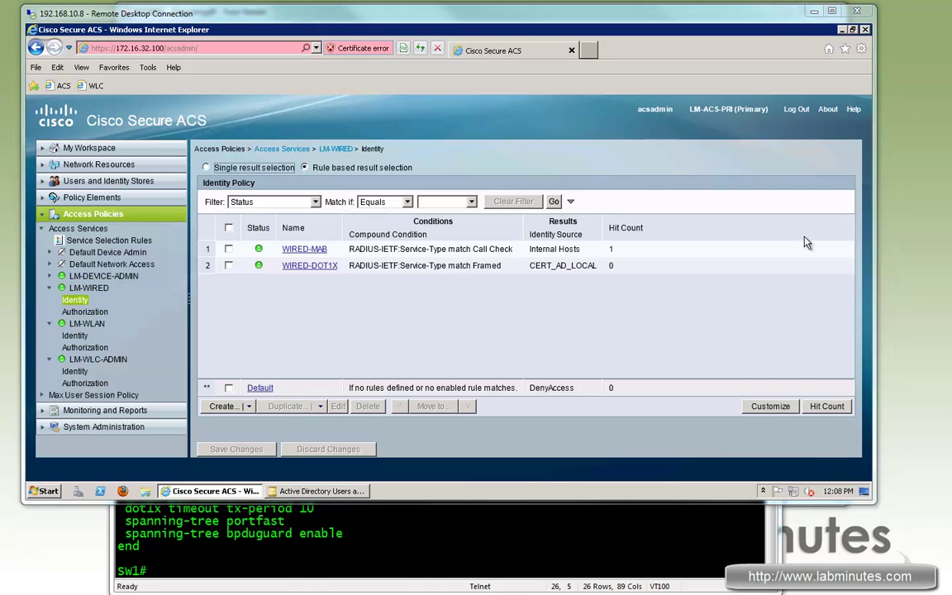
- Add AD1:ExternalGroups and Was Machine Authenticated to the authorization policy's selected conditions
left_click(82, 312)
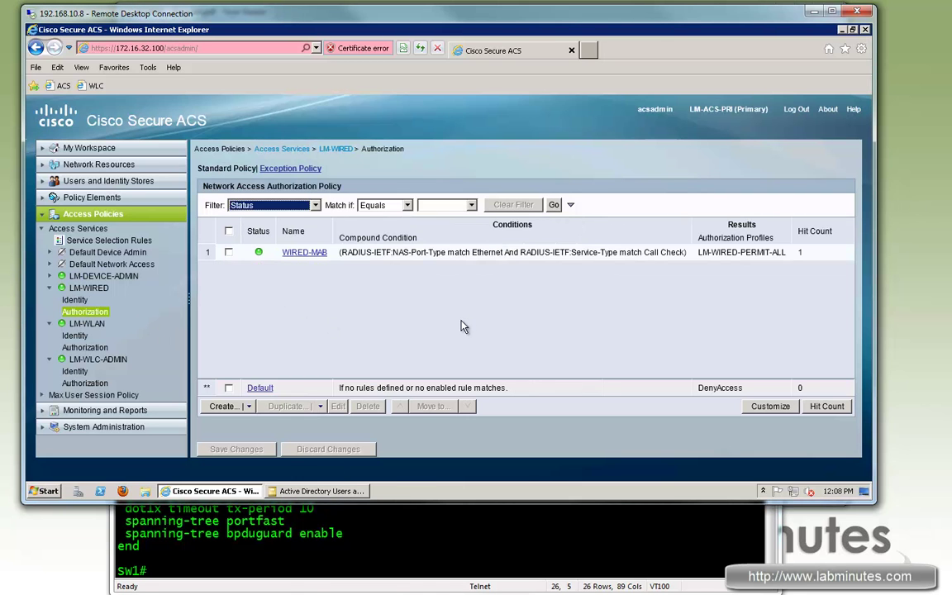
left_click(770, 406)
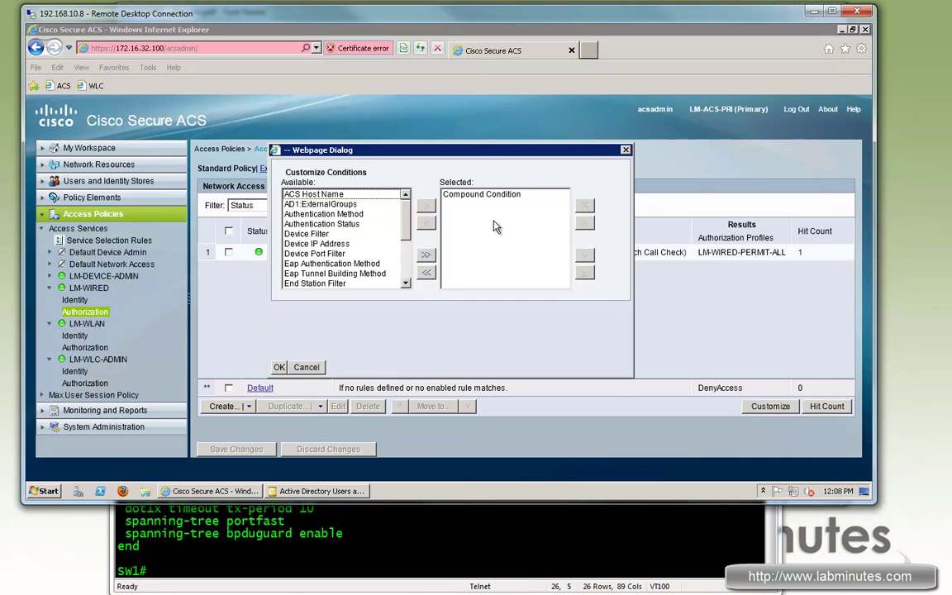
left_click(351, 204)
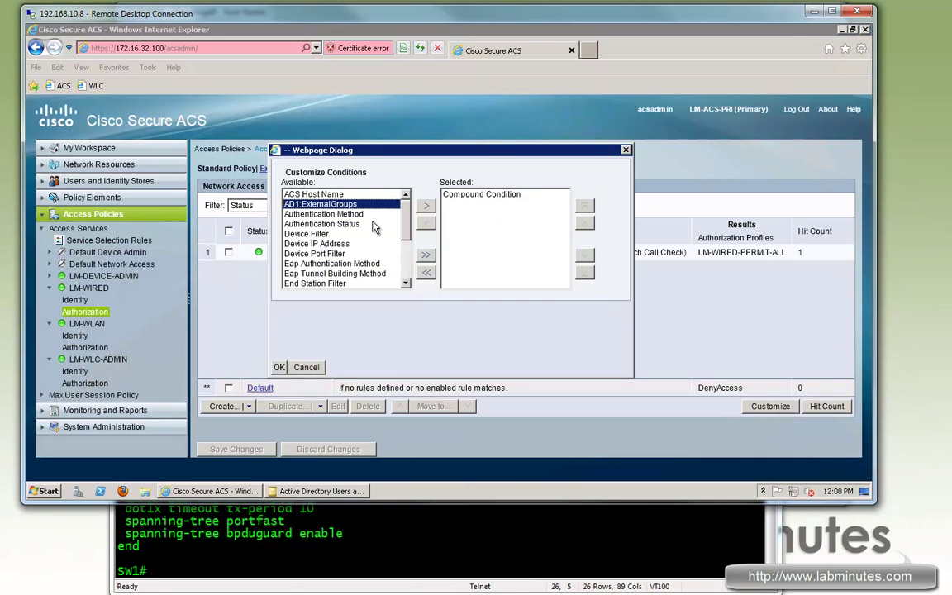
left_click(426, 205)
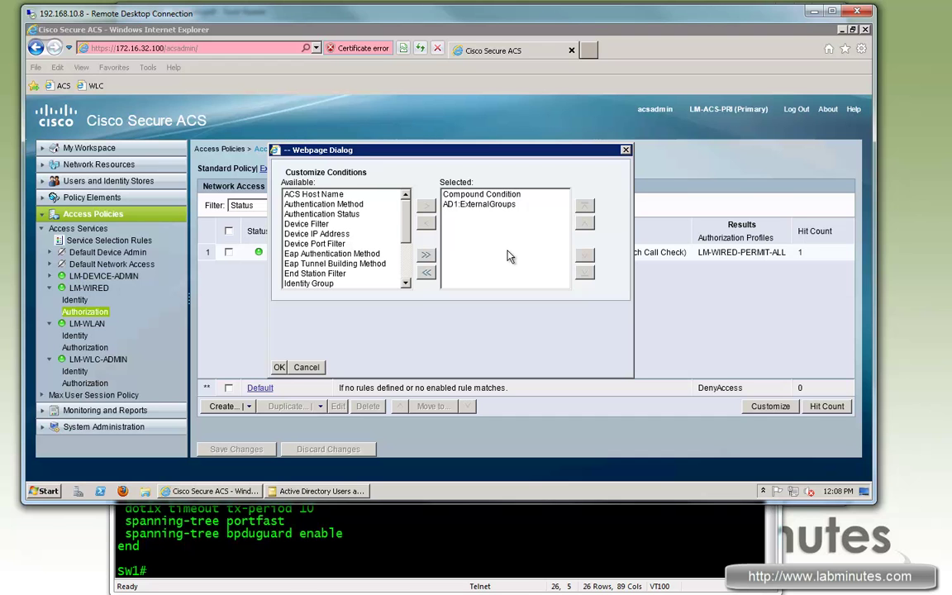
scroll(368, 256, "down", 3)
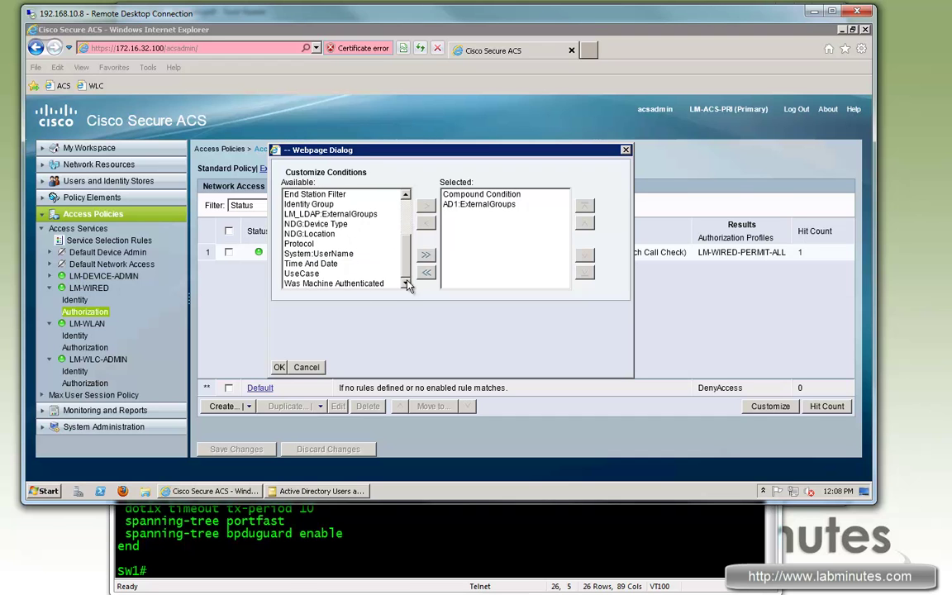
left_click(345, 284)
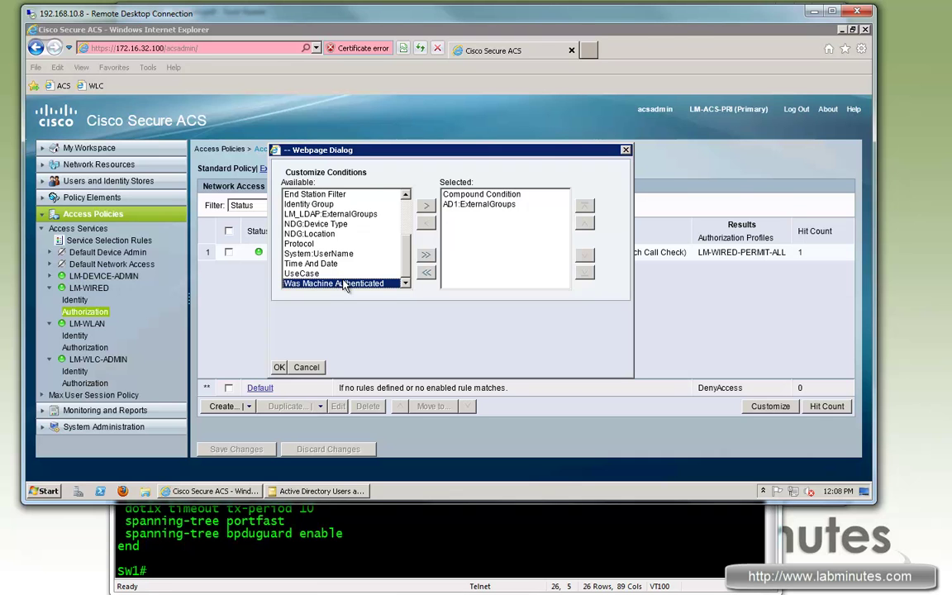
left_click(426, 205)
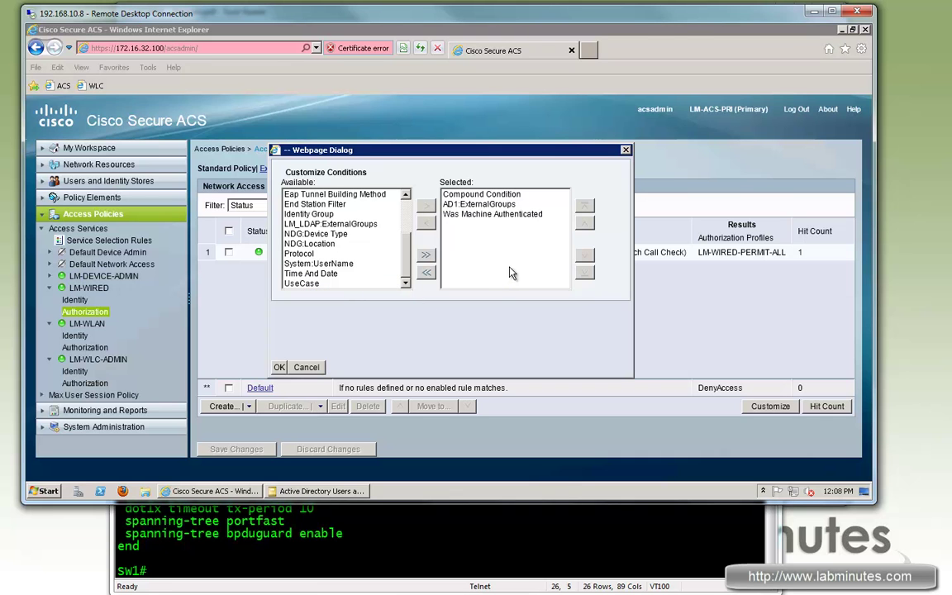
left_click(279, 367)
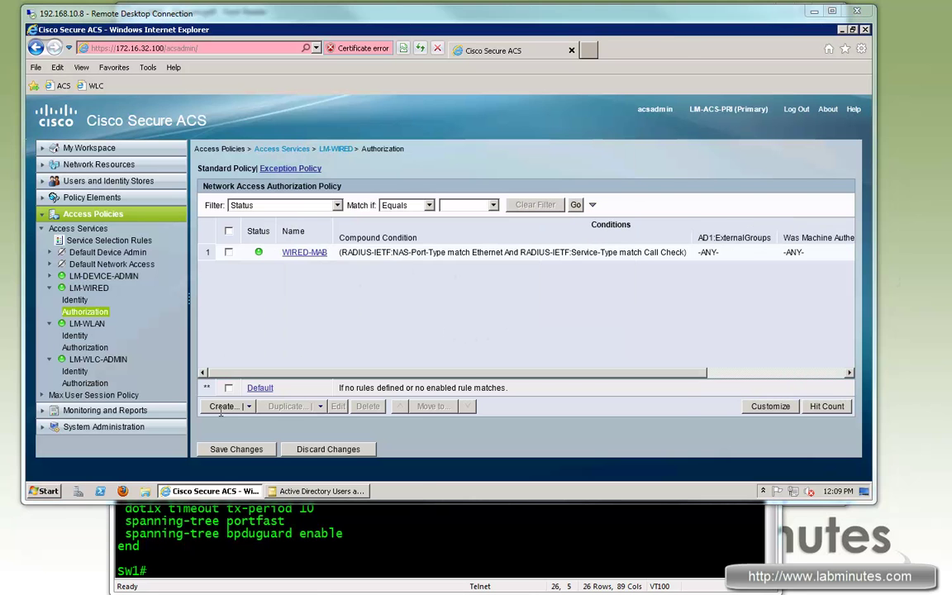
- Start a new authorization rule named WIRED-MACHINE, correcting a typo in the name
left_click(221, 406)
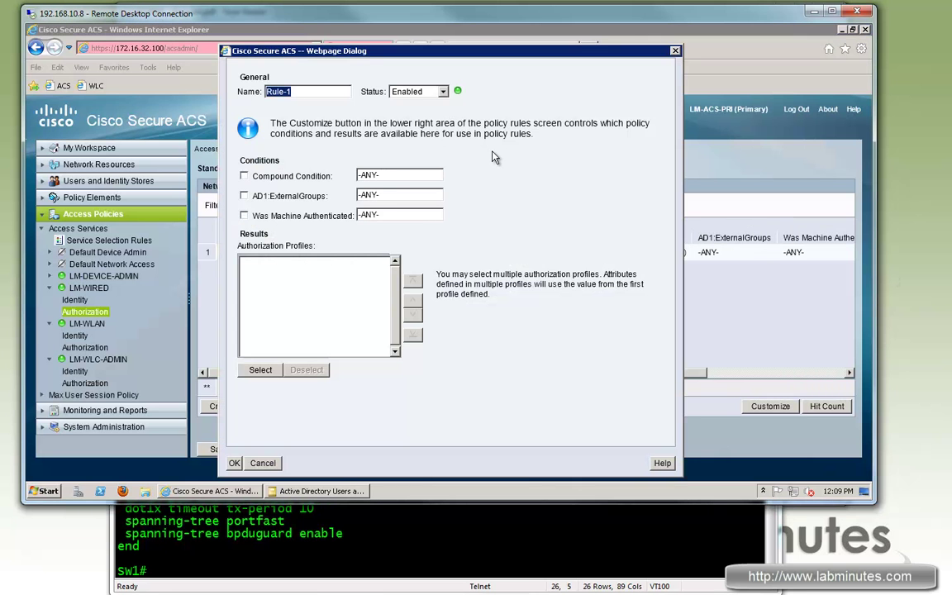
type("WIRED-MACHINE")
double_click(308, 92)
type("CHI")
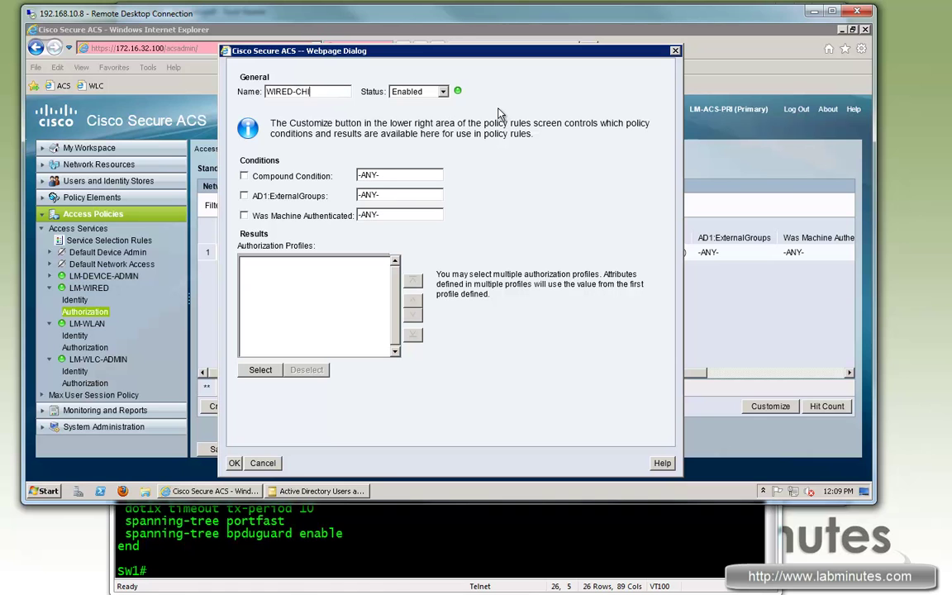
type("MA")
- Add the compound condition RADIUS-IETF:NAS-Port-Type match Ethernet
left_click(244, 176)
left_click(383, 210)
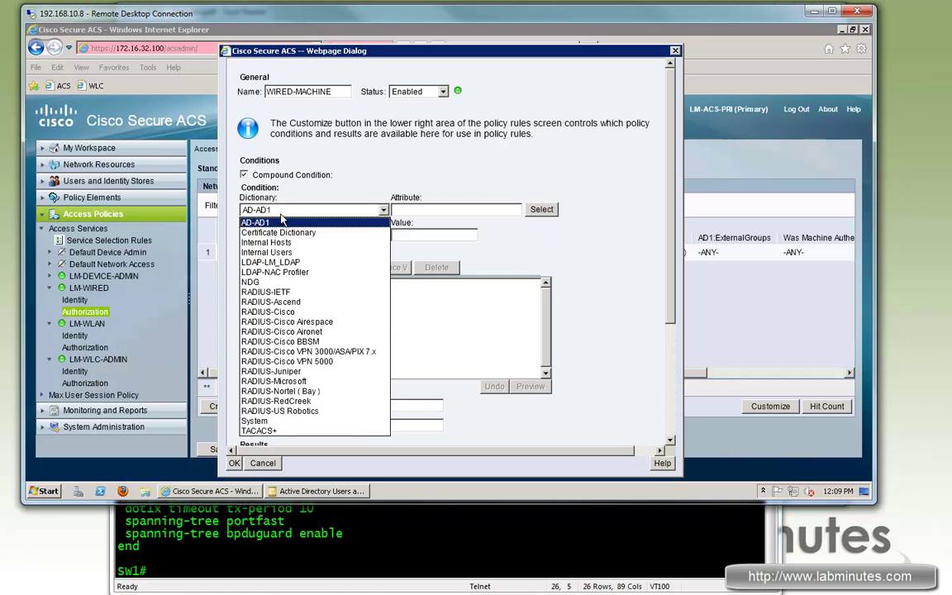
left_click(298, 364)
left_click(541, 210)
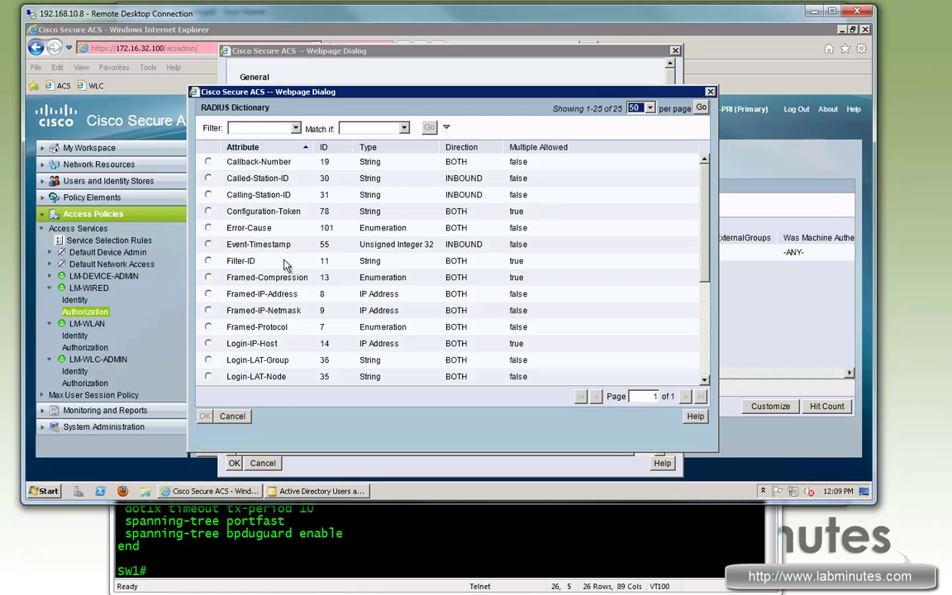
scroll(225, 318, "down", 4)
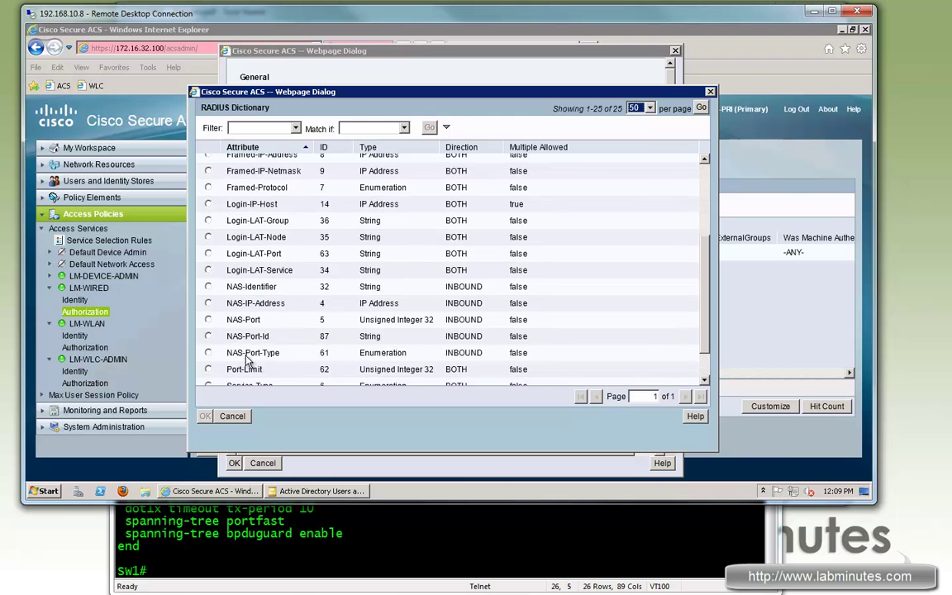
left_click(208, 311)
left_click(205, 415)
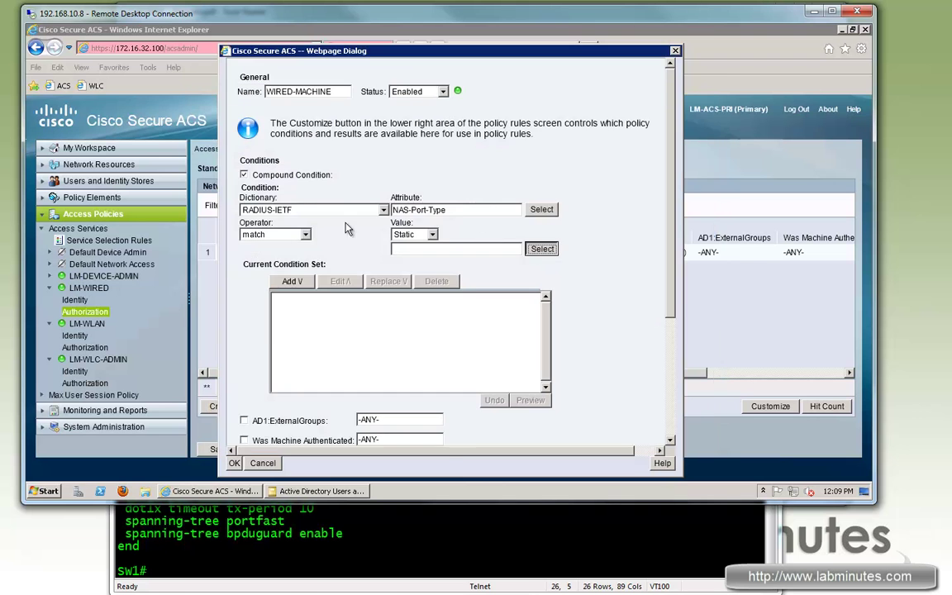
left_click(542, 249)
left_click(208, 385)
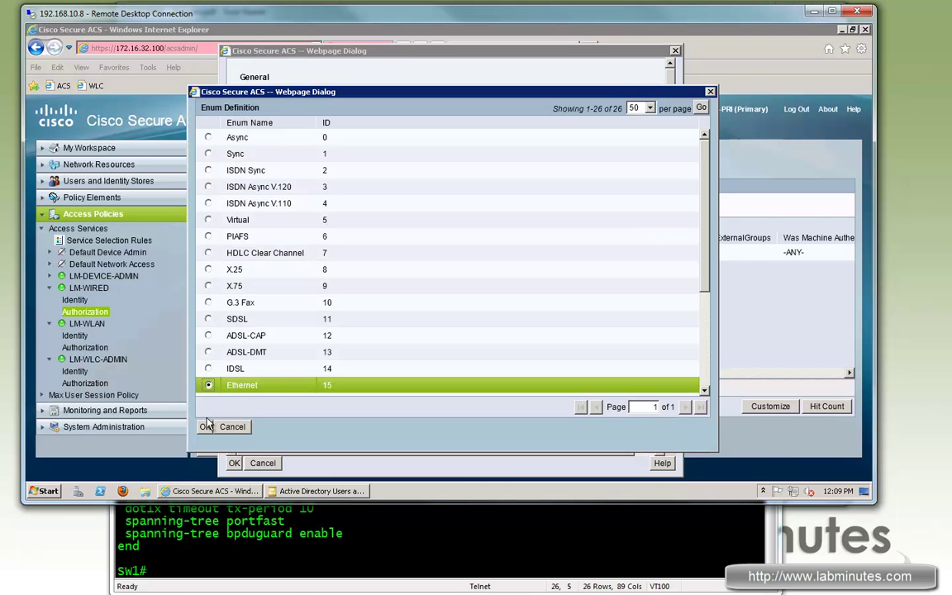
left_click(205, 426)
- Join a Service-Type match Framed condition to the Ethernet condition with And
left_click(541, 209)
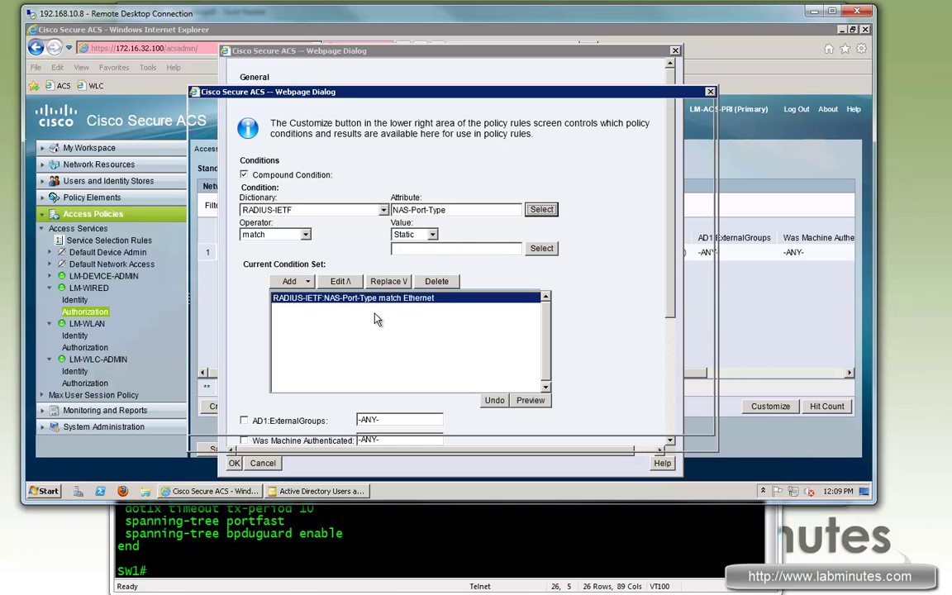
scroll(376, 368, "down", 5)
left_click(208, 344)
left_click(205, 416)
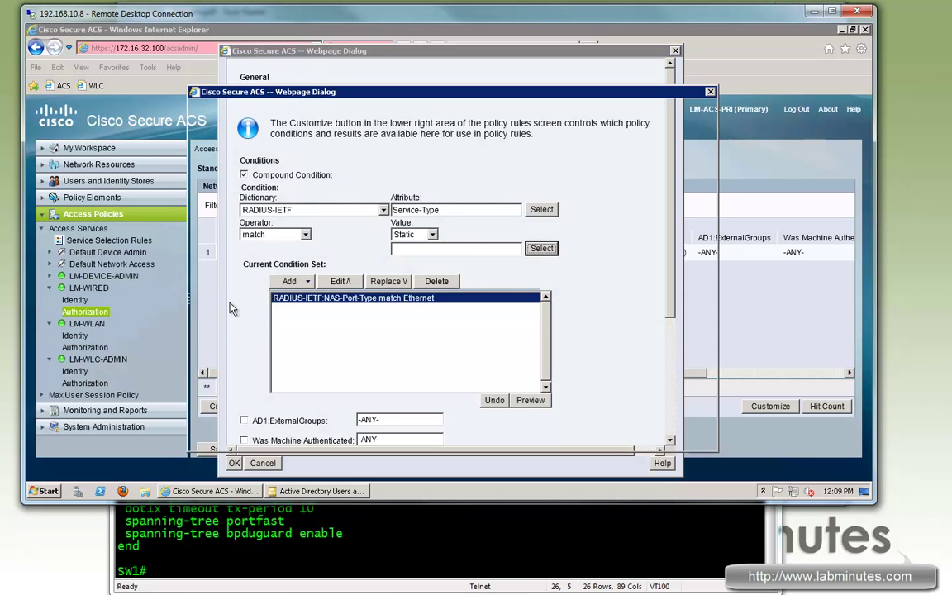
left_click(480, 249)
left_click(208, 154)
left_click(205, 426)
left_click(299, 281)
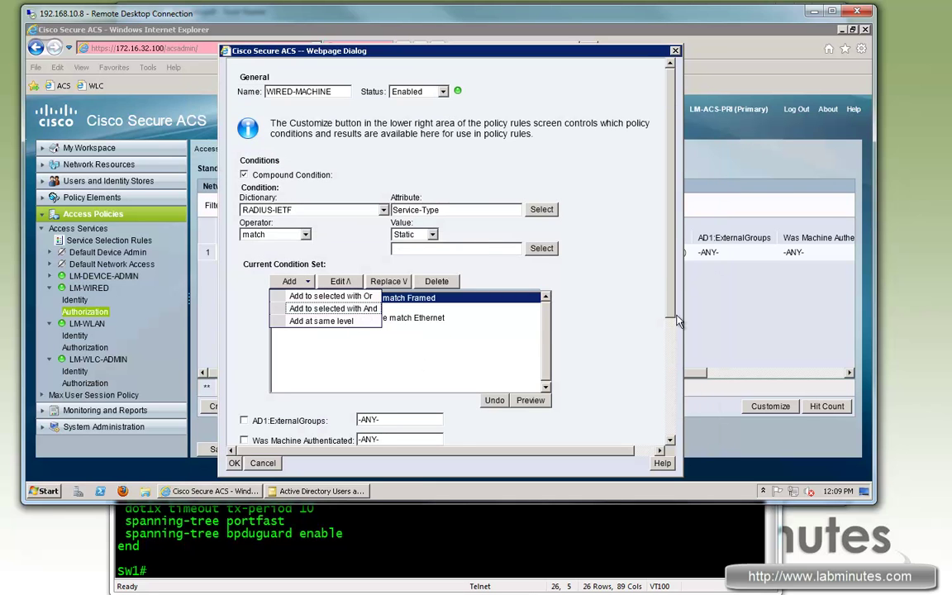
scroll(678, 321, "down", 1)
left_click(333, 254)
- Require AD1:ExternalGroups membership in the Domain Computers group
left_click(244, 365)
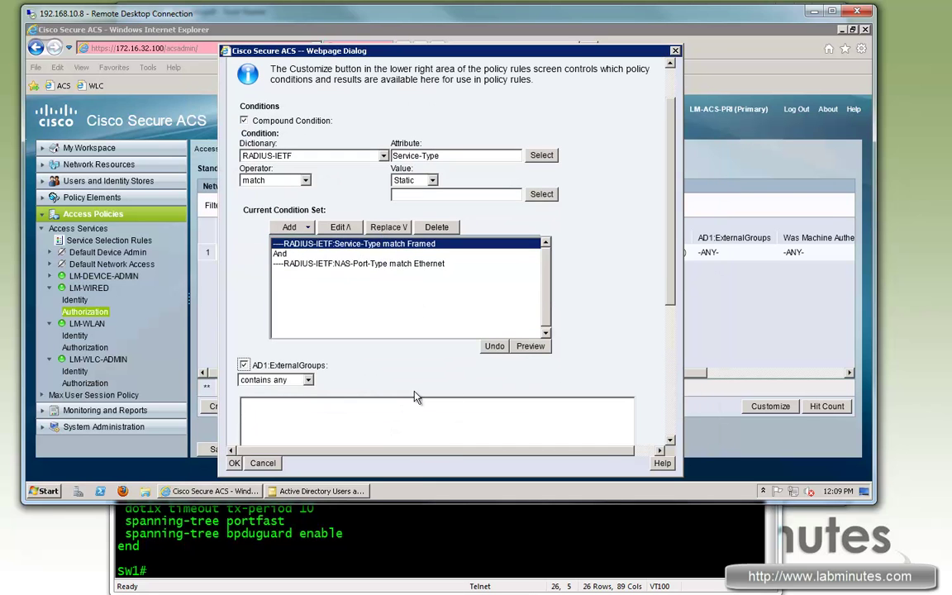
scroll(639, 329, "down", 1)
left_click(272, 408)
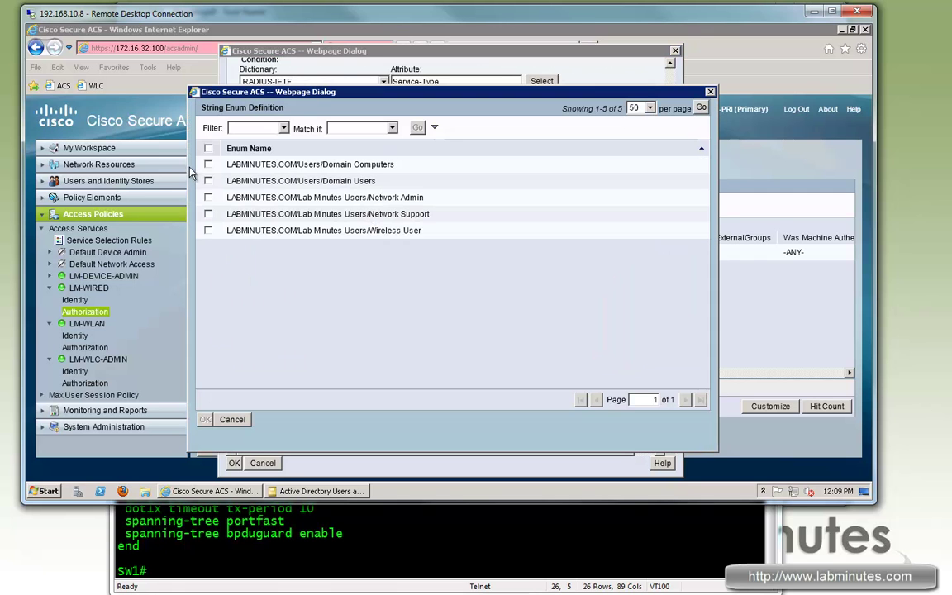
left_click(207, 165)
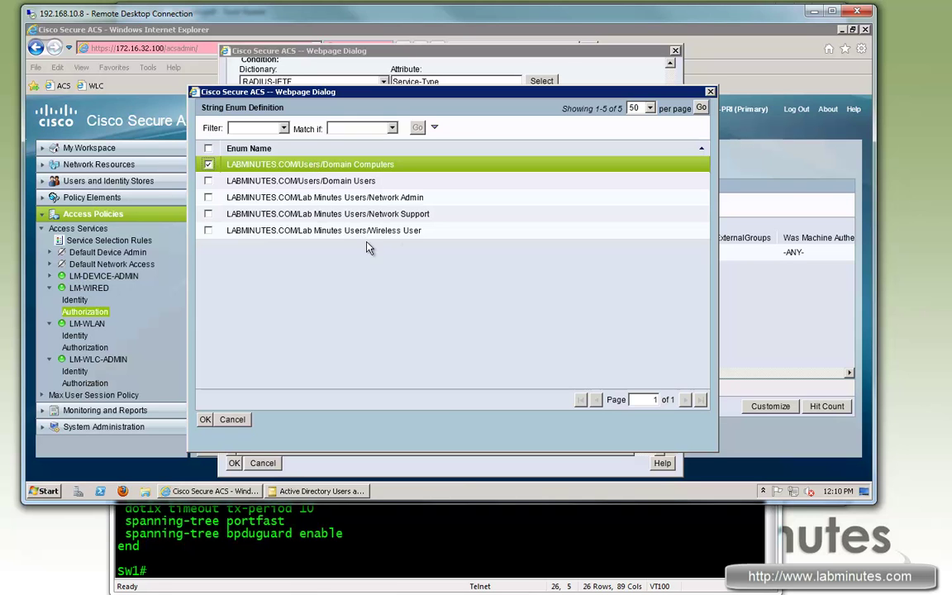
left_click(205, 419)
- Assign the LM-WIRED-AD-LOGIN profile and save the WIRED-MACHINE rule
scroll(674, 325, "down", 1)
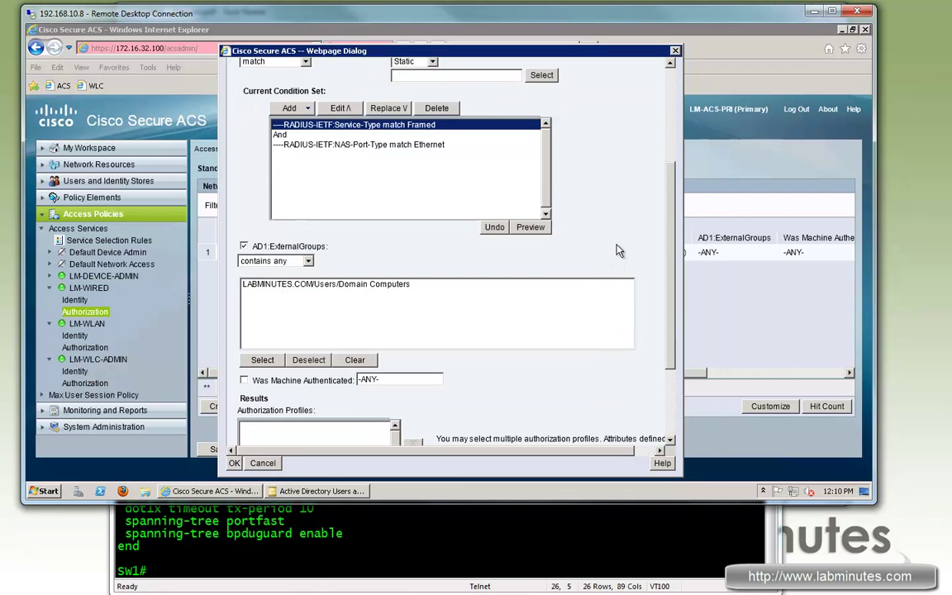
scroll(266, 366, "down", 1)
scroll(597, 318, "down", 1)
left_click(260, 412)
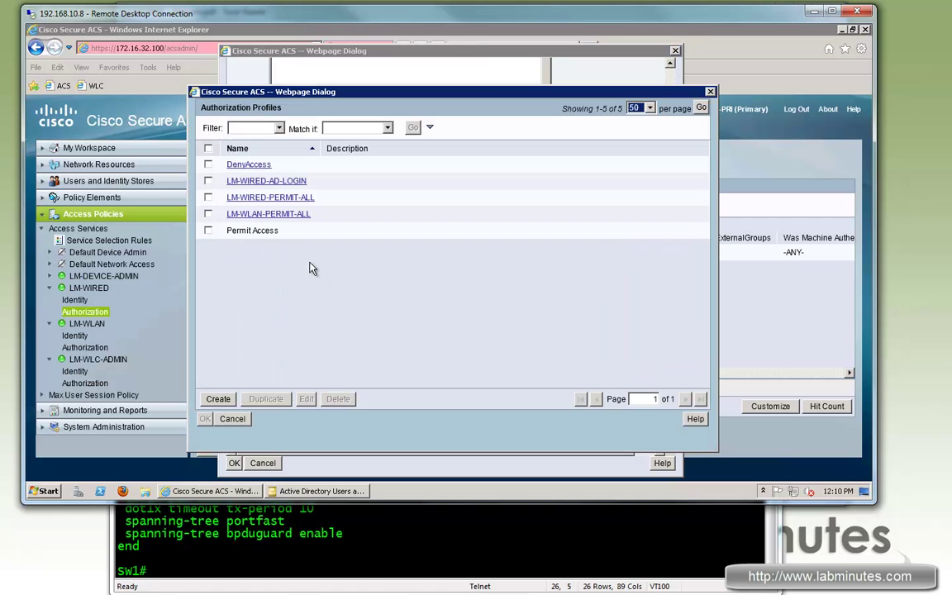
left_click(208, 182)
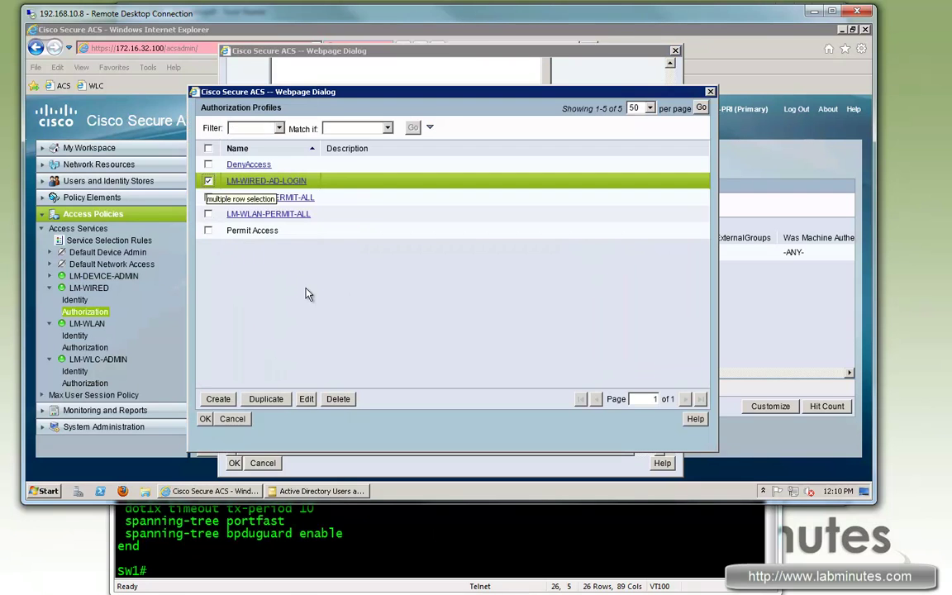
left_click(205, 419)
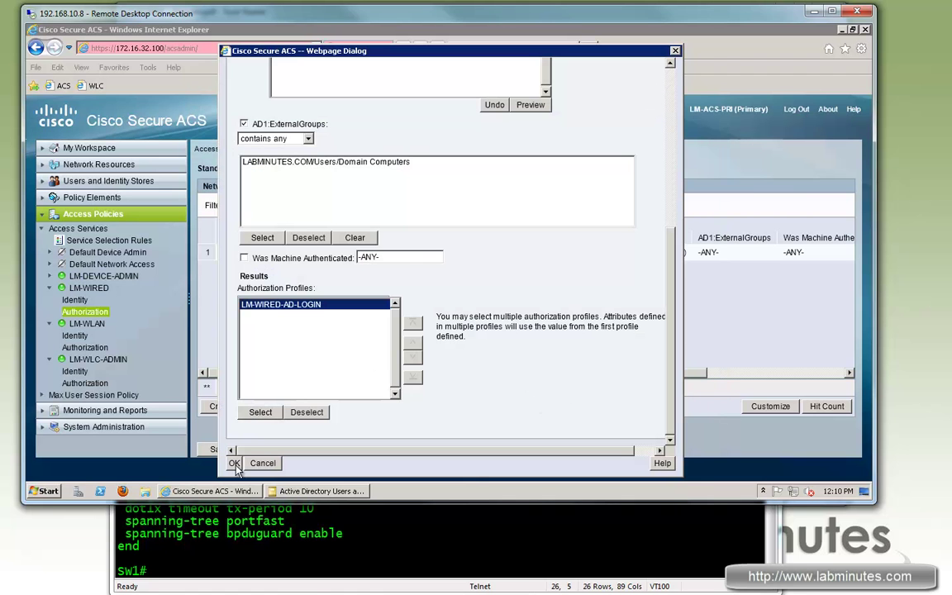
left_click(234, 463)
- Start a WIRED-USER rule with a RADIUS-IETF compound condition
left_click(222, 406)
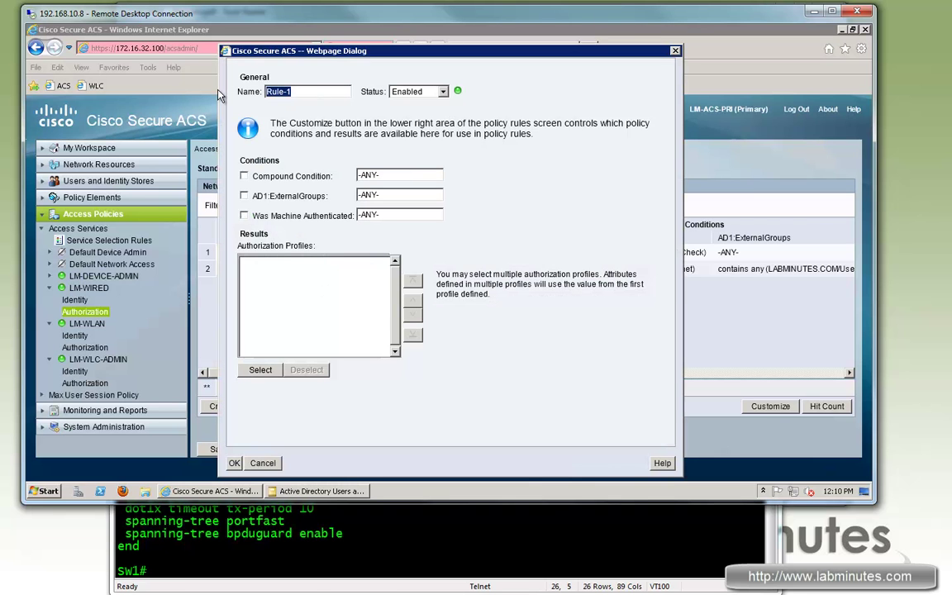
type("WIRED-USER")
left_click(244, 175)
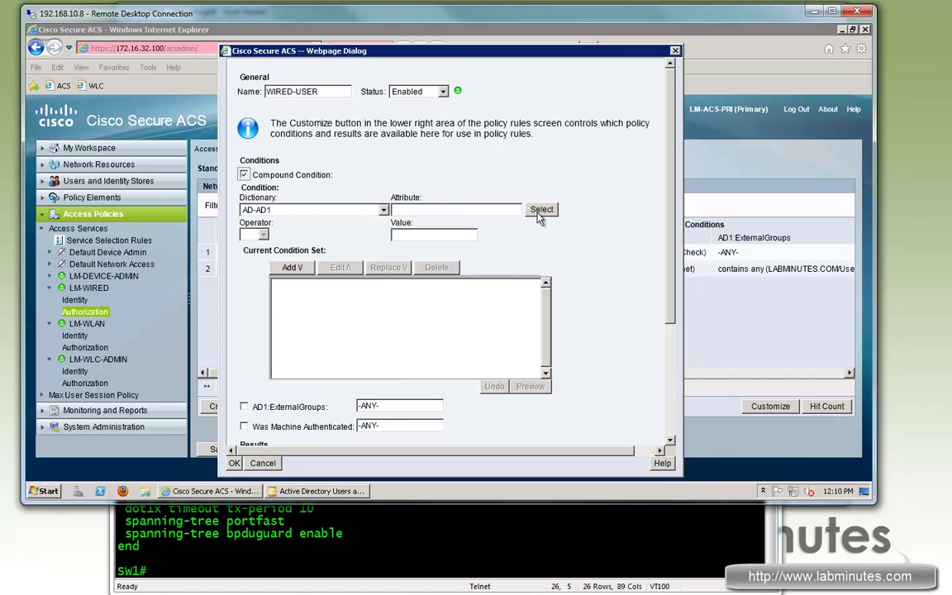
left_click(384, 210)
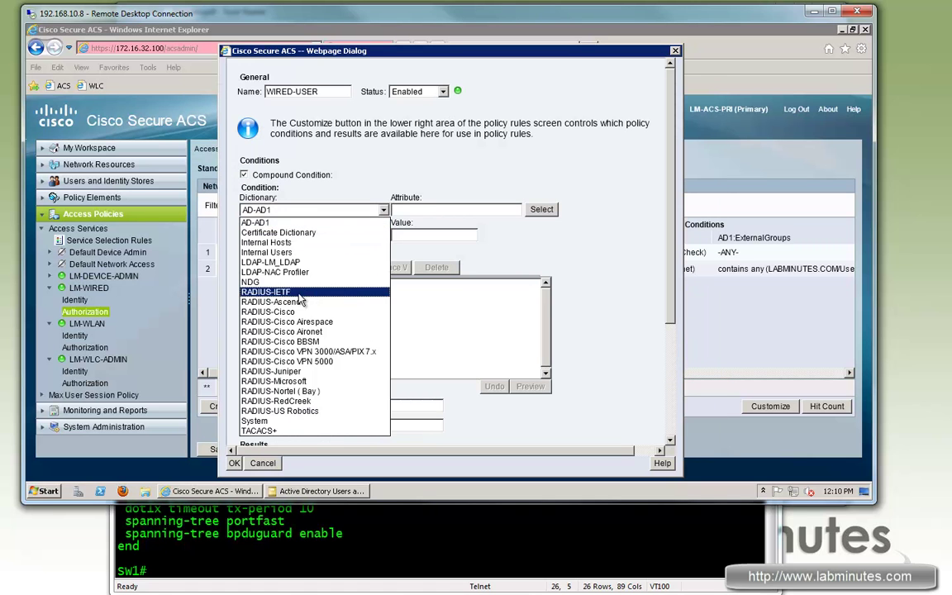
left_click(285, 264)
- Pick NAS-Port-Type as the attribute, then cancel the value list and discard the rule draft
left_click(541, 210)
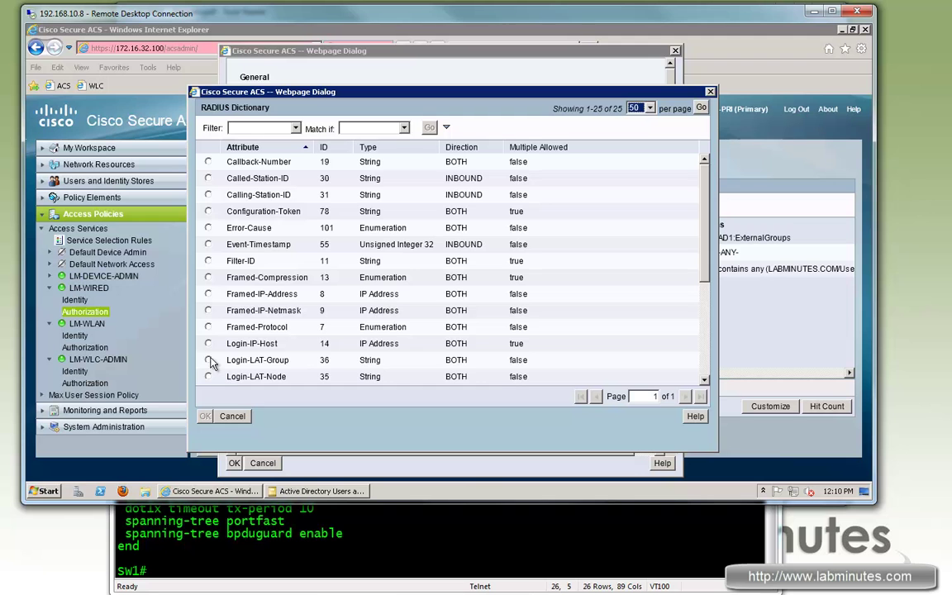
scroll(217, 363, "down", 2)
scroll(217, 364, "down", 3)
left_click(209, 311)
left_click(205, 416)
left_click(541, 247)
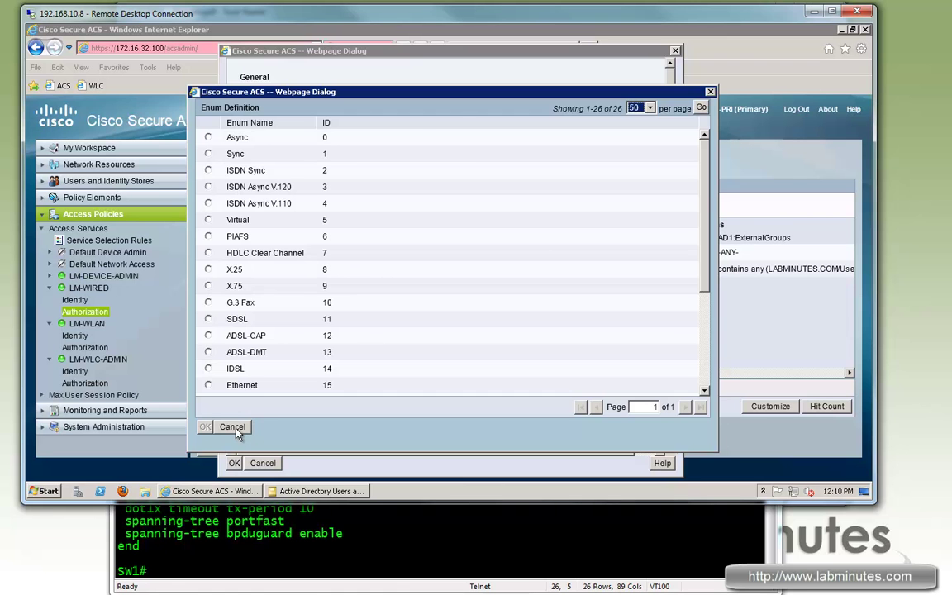
left_click(232, 426)
left_click(263, 463)
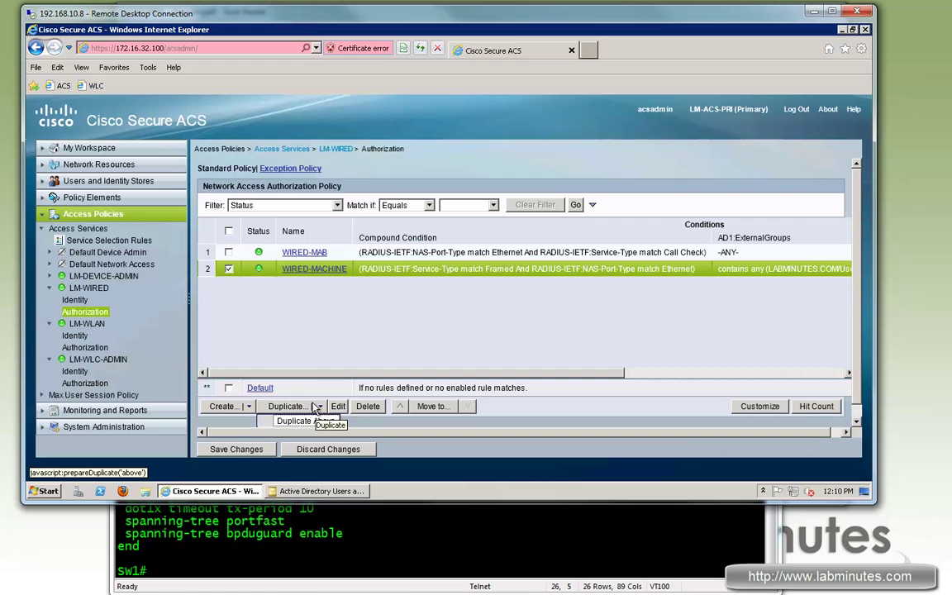
- Duplicate the WIRED-MACHINE rule and rename the copy WIRED-USER
left_click(293, 406)
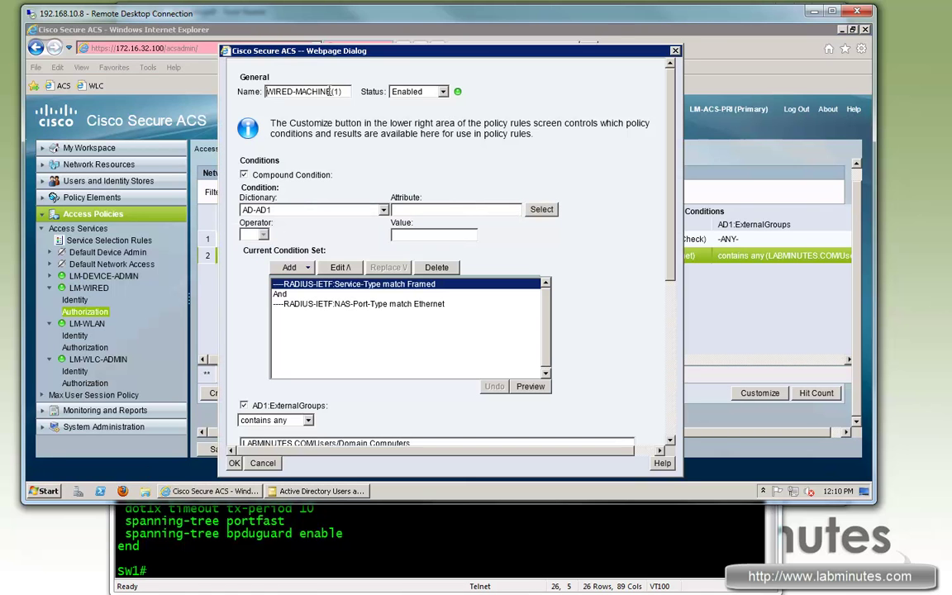
left_click_drag(342, 92, 300, 93)
type("USER")
- Match the Domain Users group and require Was Machine Authenticated = True
scroll(494, 289, "down", 3)
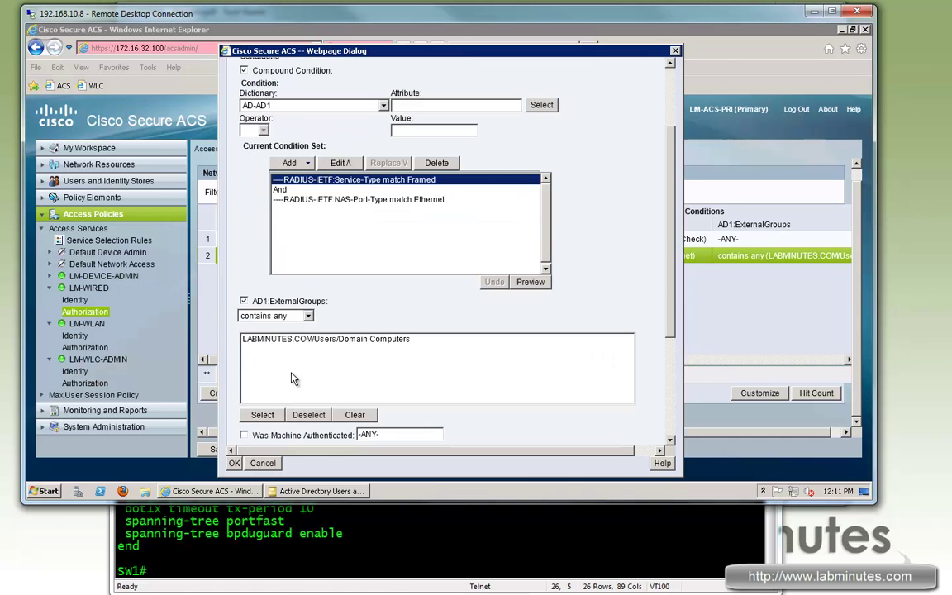
left_click(260, 414)
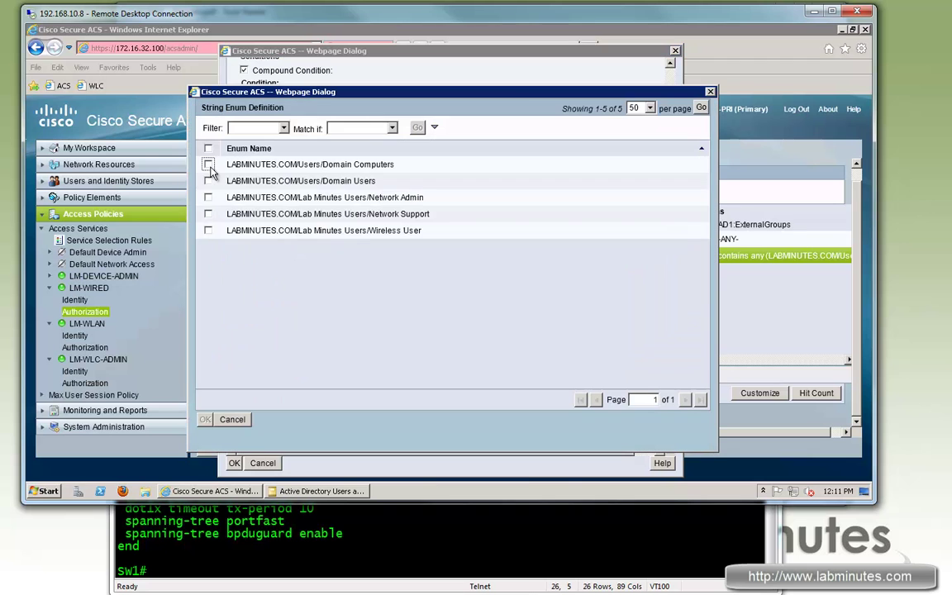
left_click(209, 181)
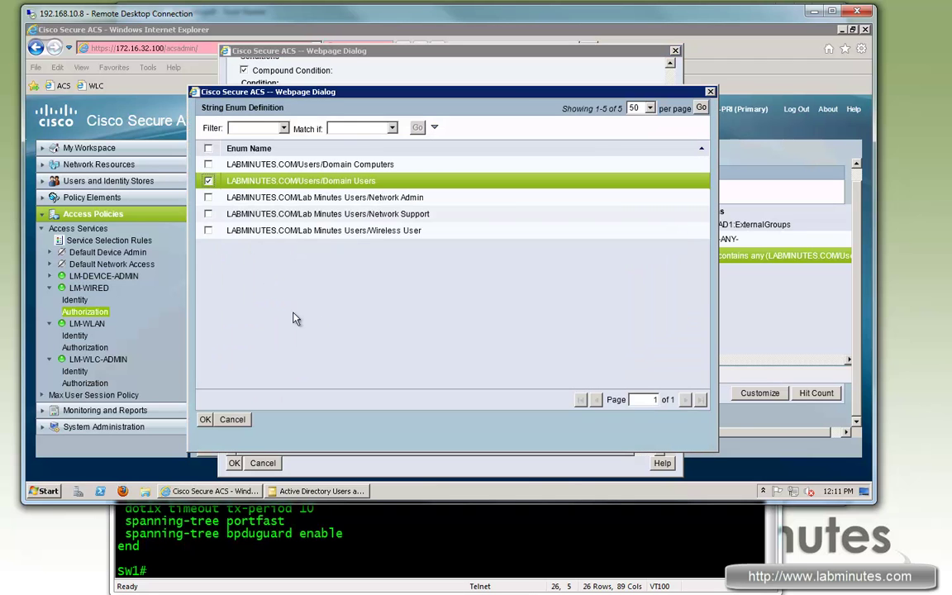
key("Return")
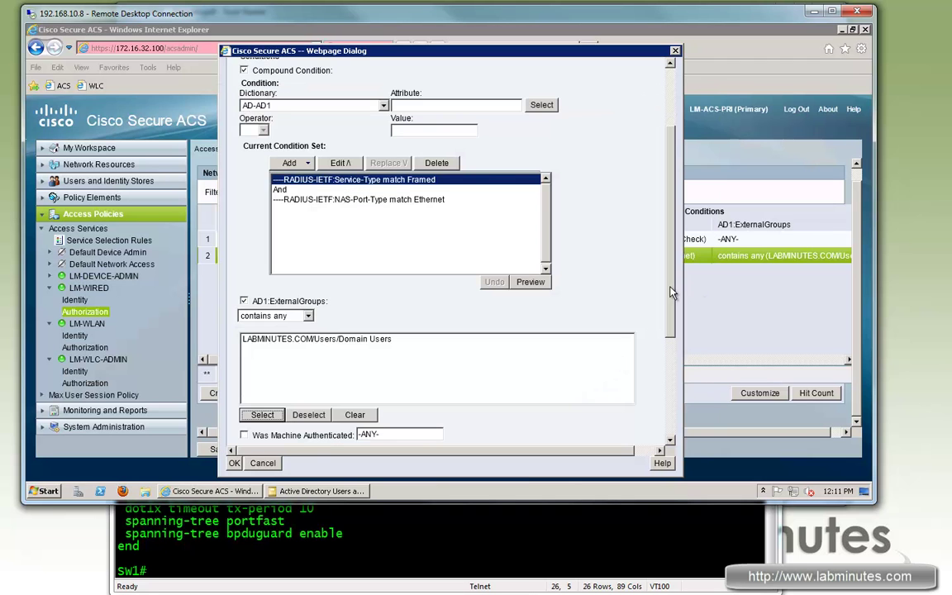
scroll(603, 257, "down", 4)
left_click(243, 297)
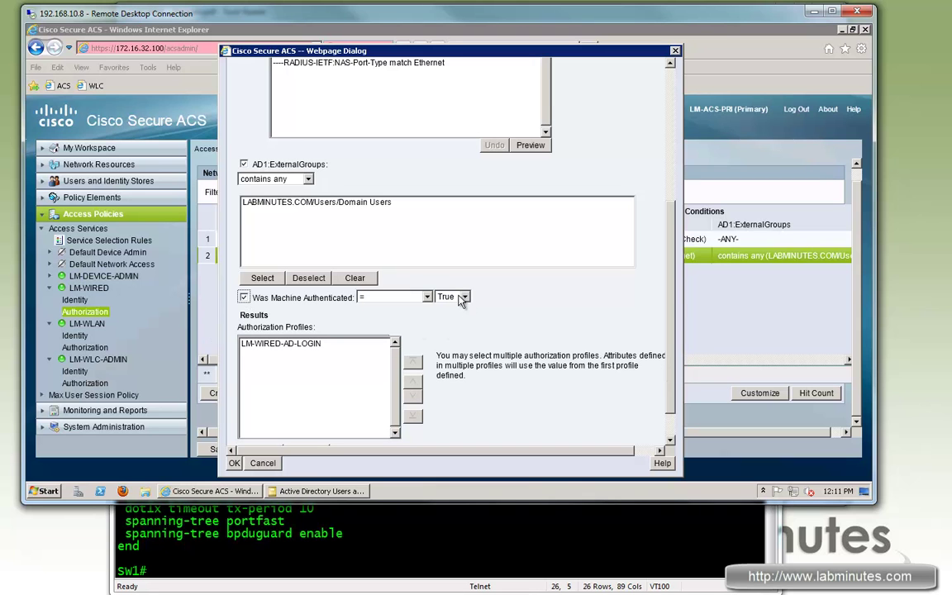
- Assign the LM-WIRED-PERMIT-ALL profile and finish the WIRED-USER rule
scroll(670, 345, "down", 1)
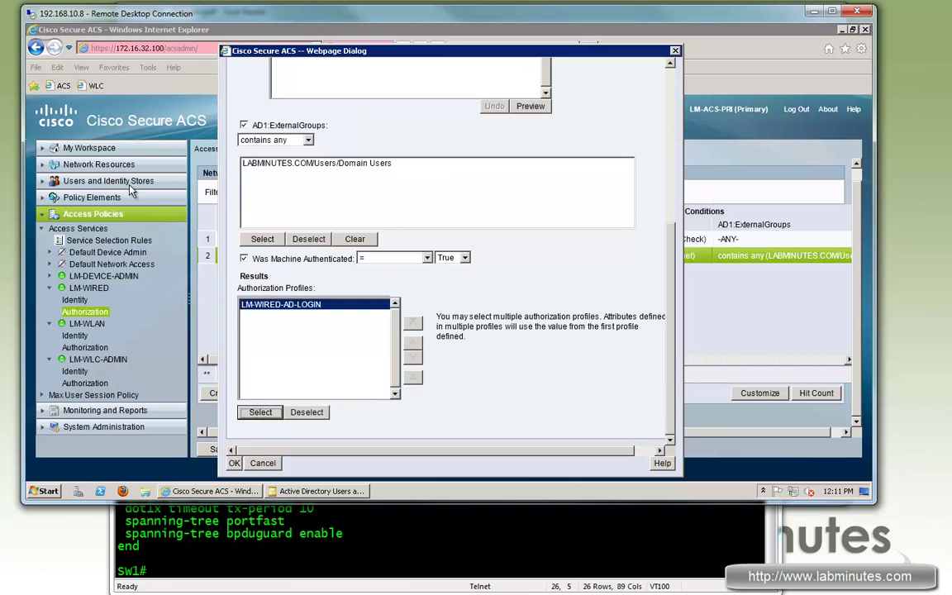
left_click(255, 410)
left_click(208, 197)
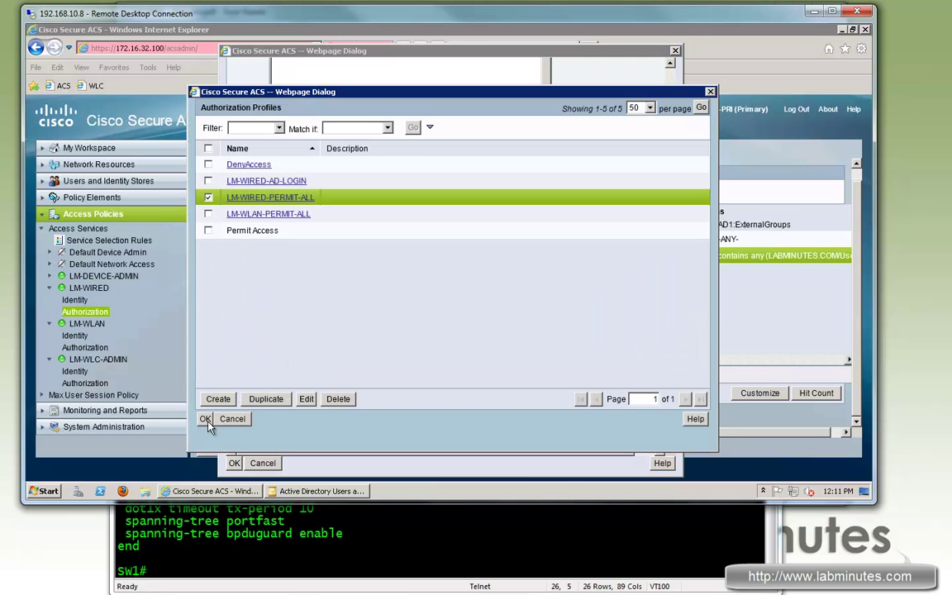
left_click(205, 418)
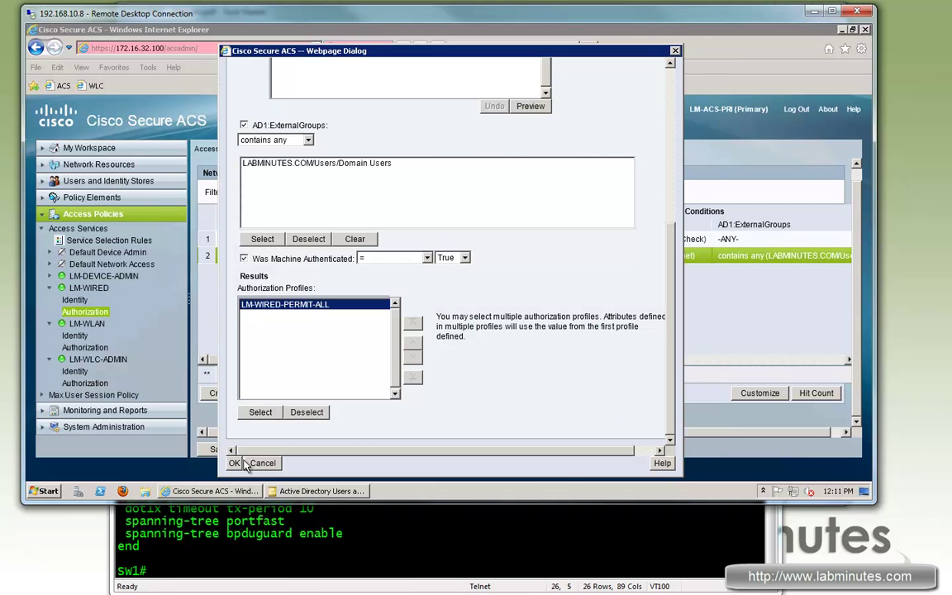
left_click(234, 463)
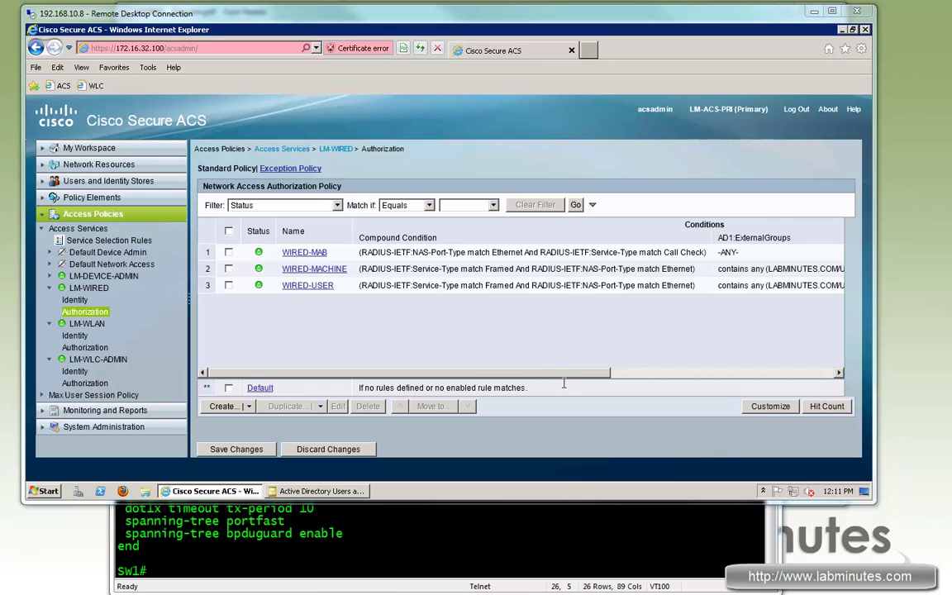
- Save the authorization rules, review the LM-WIRED service selection rule (Radius, Switch), then list Access Services
left_click(244, 453)
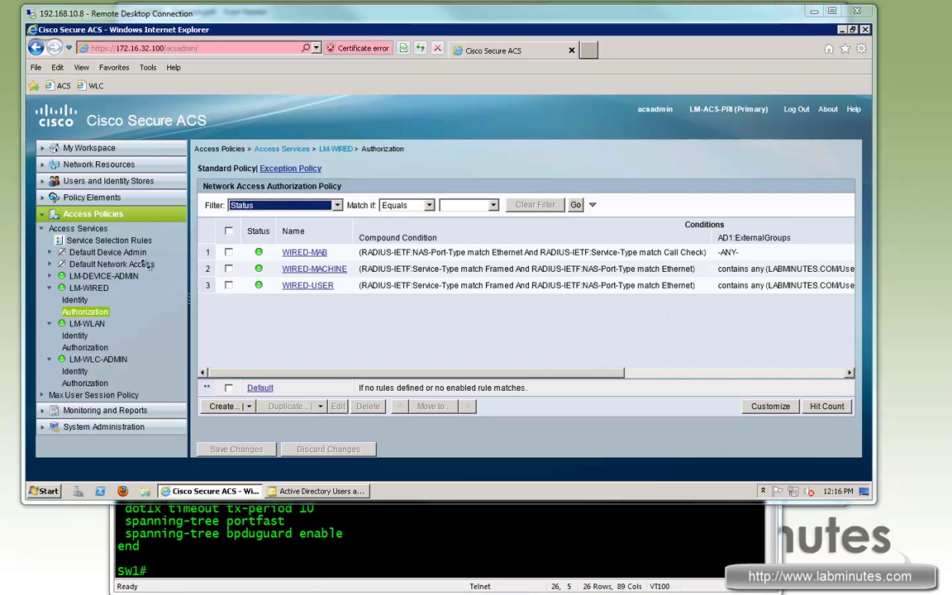
left_click(119, 242)
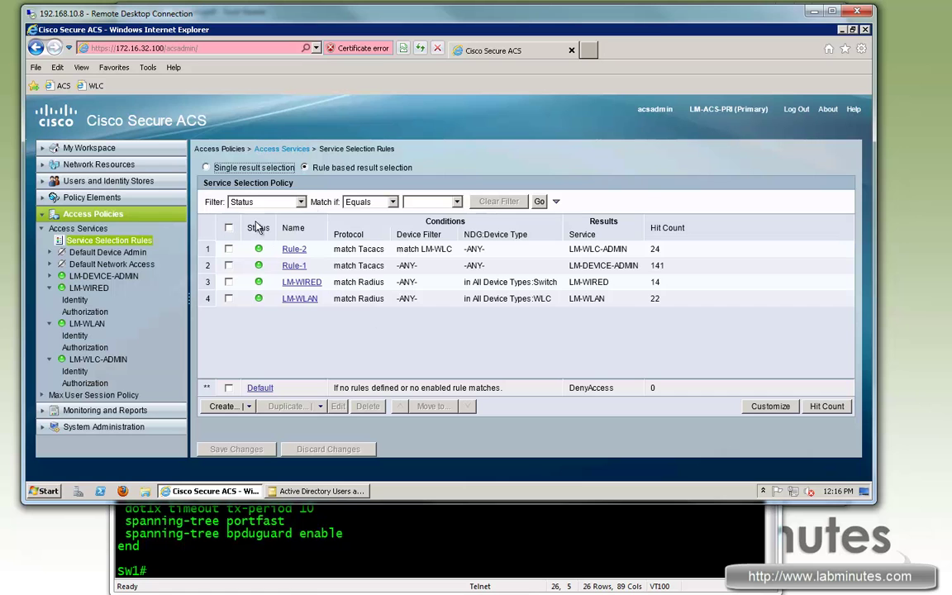
triple_click(355, 282)
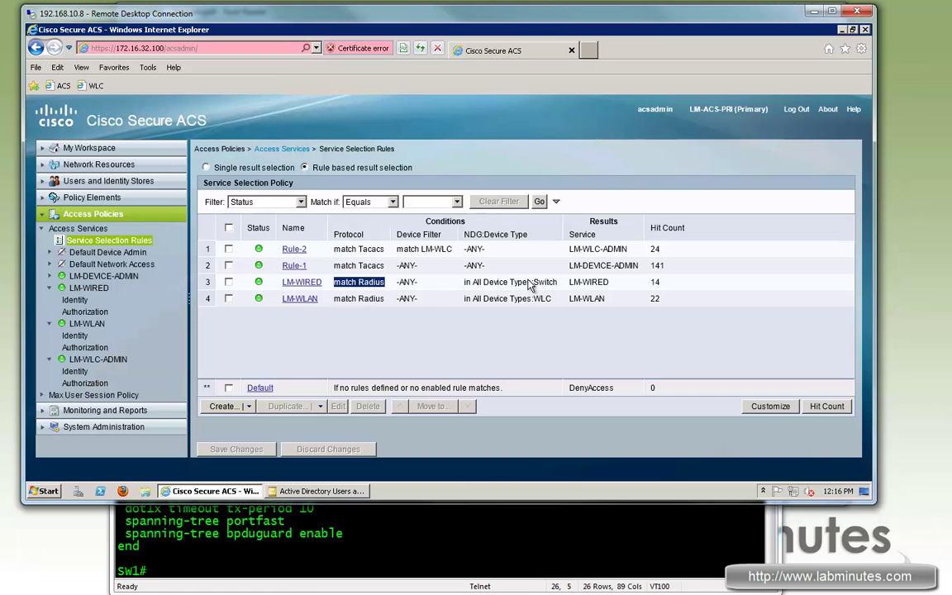
left_click_drag(558, 282, 484, 282)
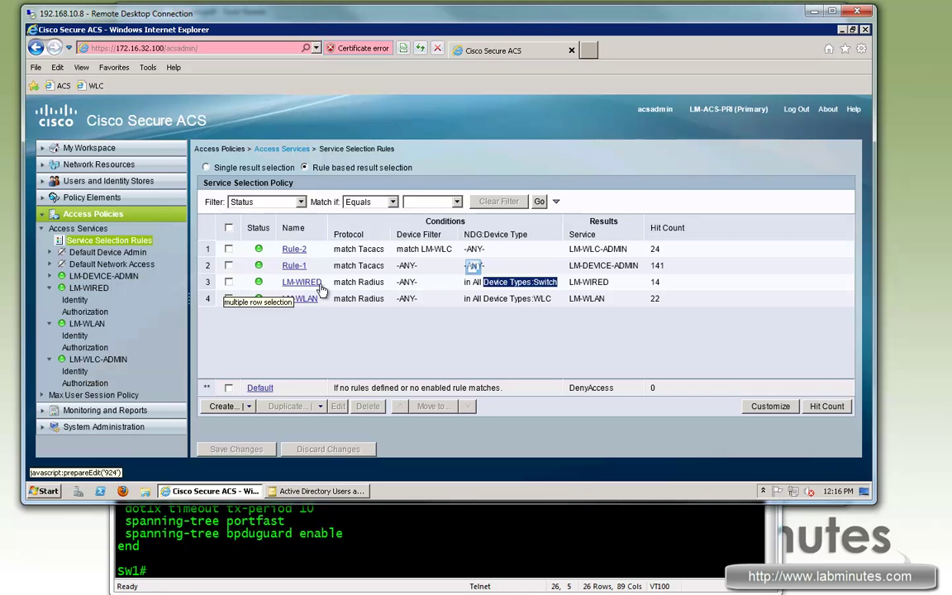
mouse_move(610, 282)
left_mouse_down()
mouse_move(577, 282)
mouse_move(604, 285)
left_mouse_up()
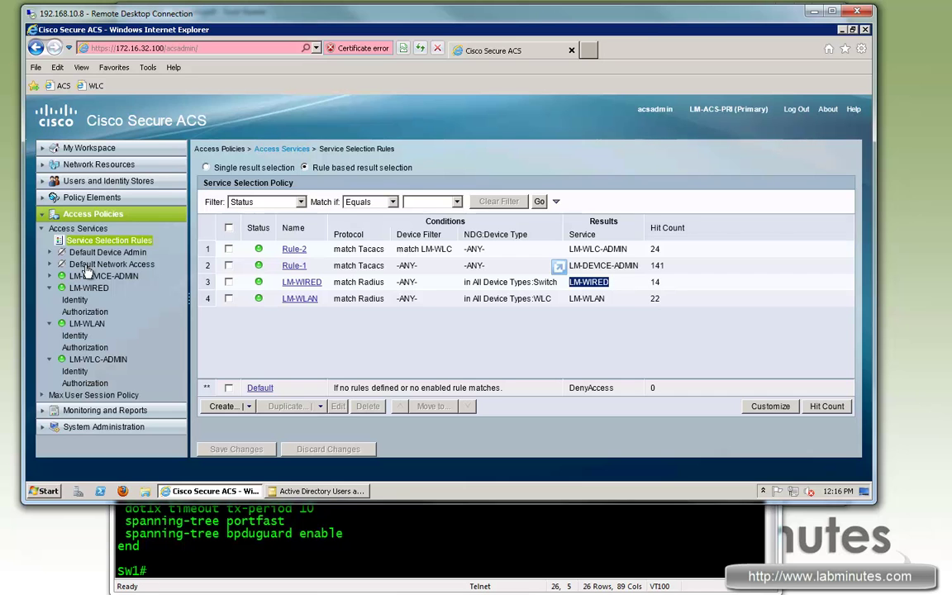
left_click(78, 229)
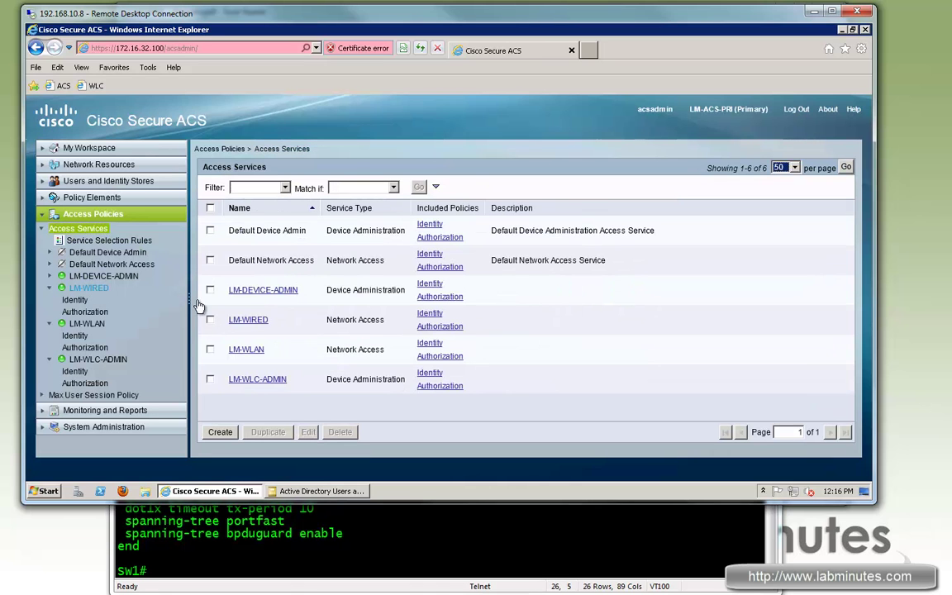
- Reopen LM-WIRED and review WIRED-MAB, WIRED-MACHINE and WIRED-USER with their authorization profiles
left_click(89, 288)
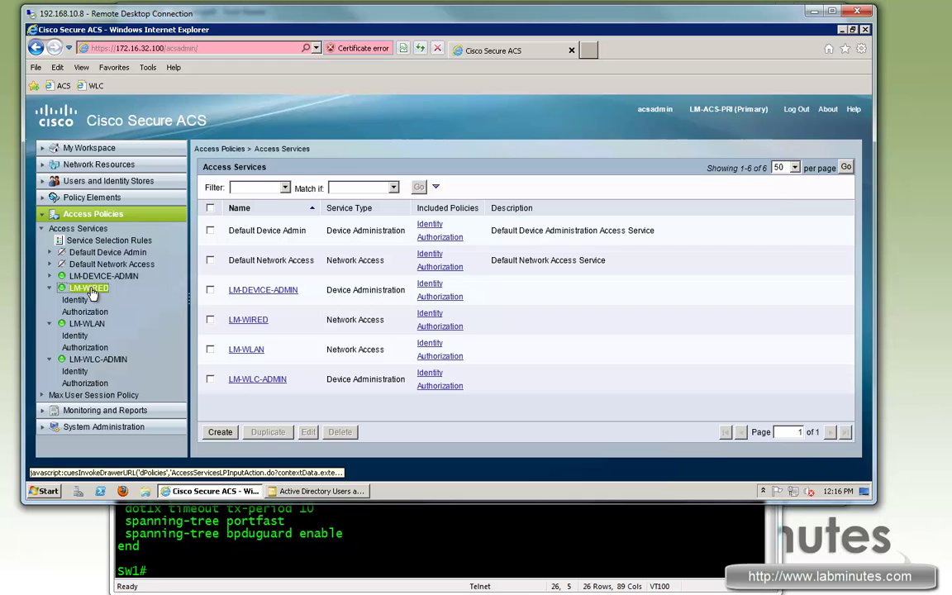
scroll(281, 357, "down", 1)
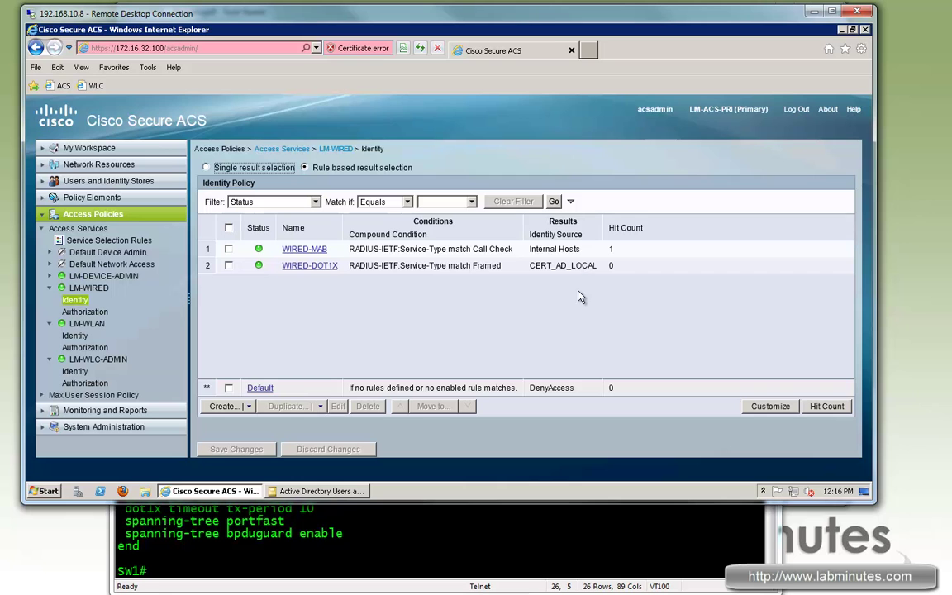
left_click(84, 312)
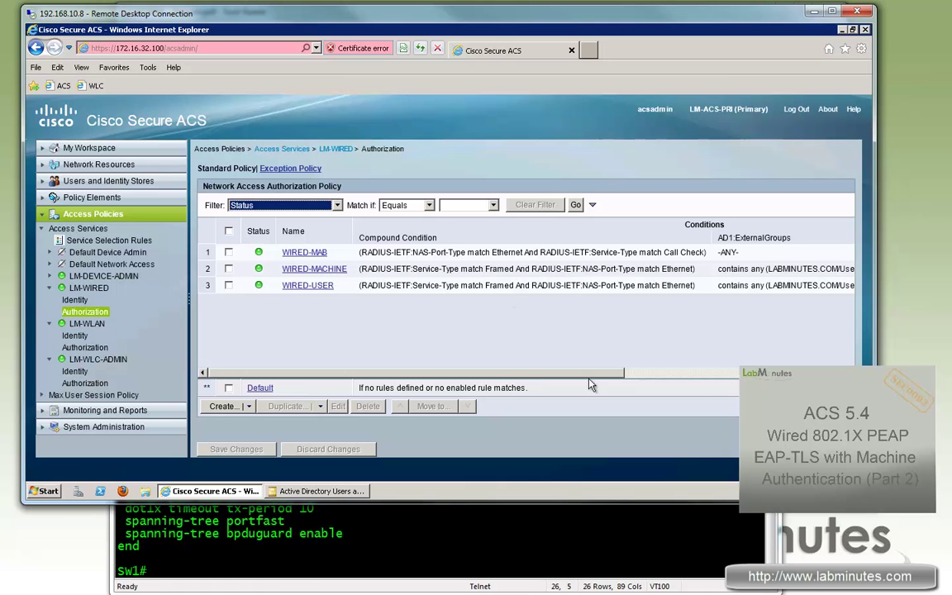
scroll(591, 385, "right", 5)
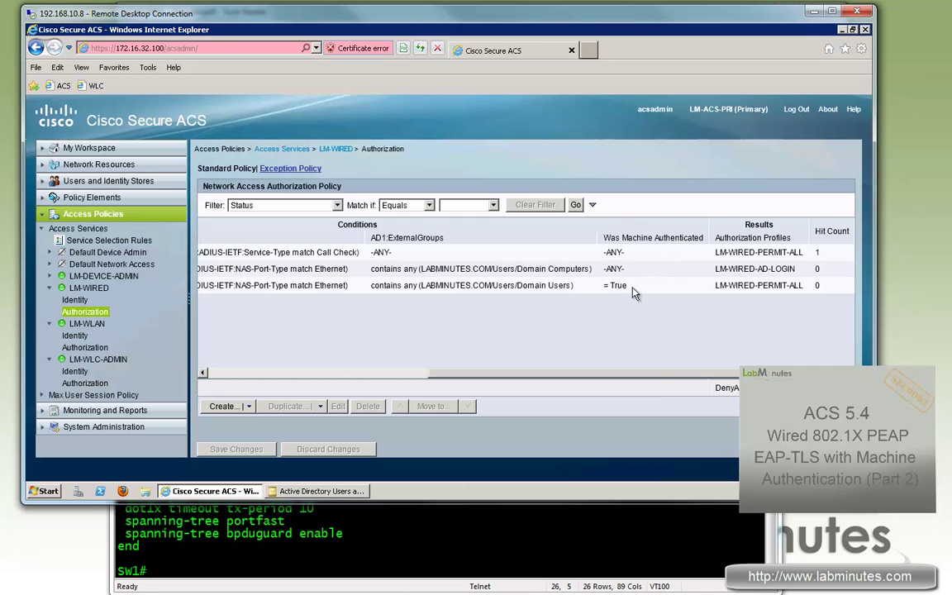
left_click_drag(634, 293, 604, 286)
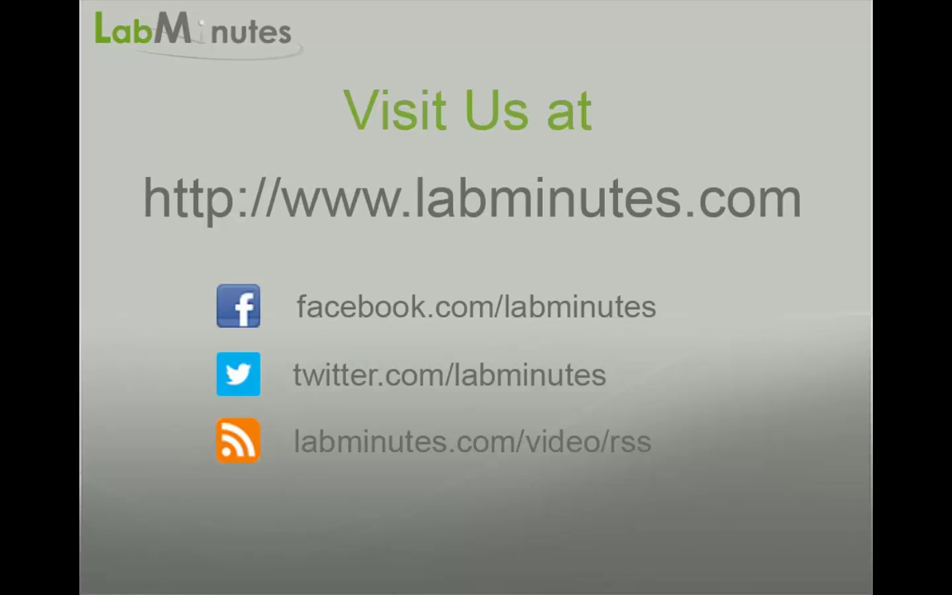